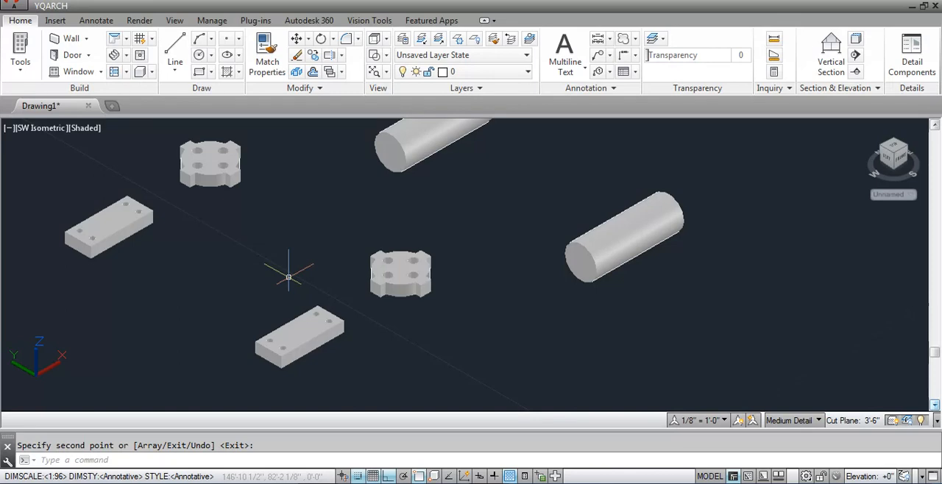
Slice the front rectangular block with an XY plane through the midpoint of its vertical corner edge, keeping both halves.
{"action": "type", "text": "slice"}
{"action": "key", "text": "Return"}
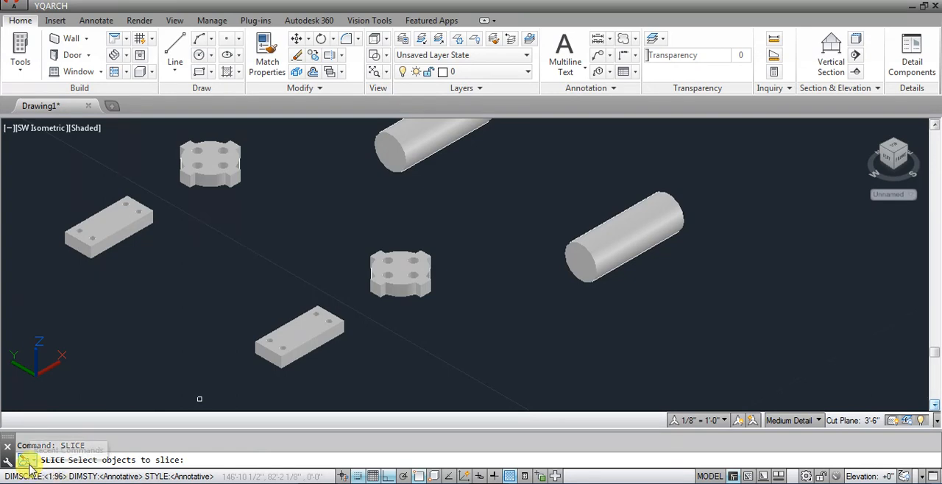
{"action": "left_click", "coordinate": [300, 347]}
{"action": "key", "text": "Return"}
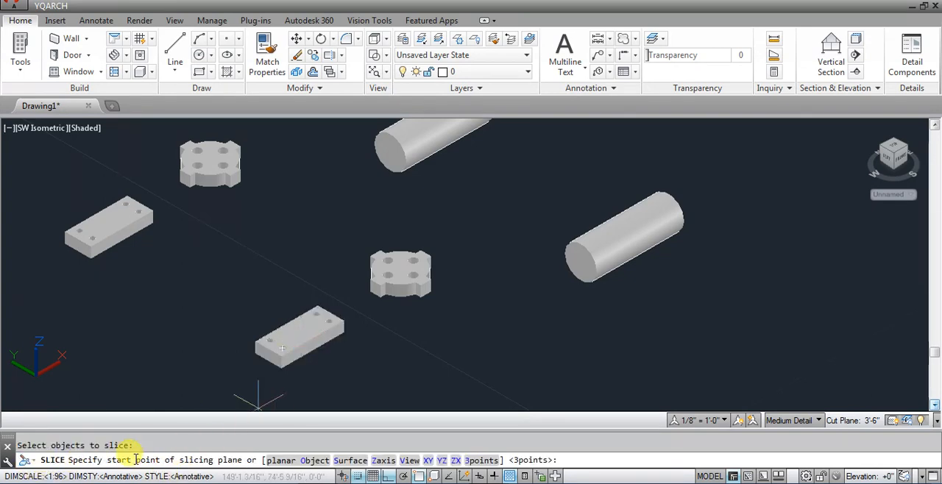
{"action": "scroll", "coordinate": [136, 460], "scroll_direction": "up", "scroll_amount": 2}
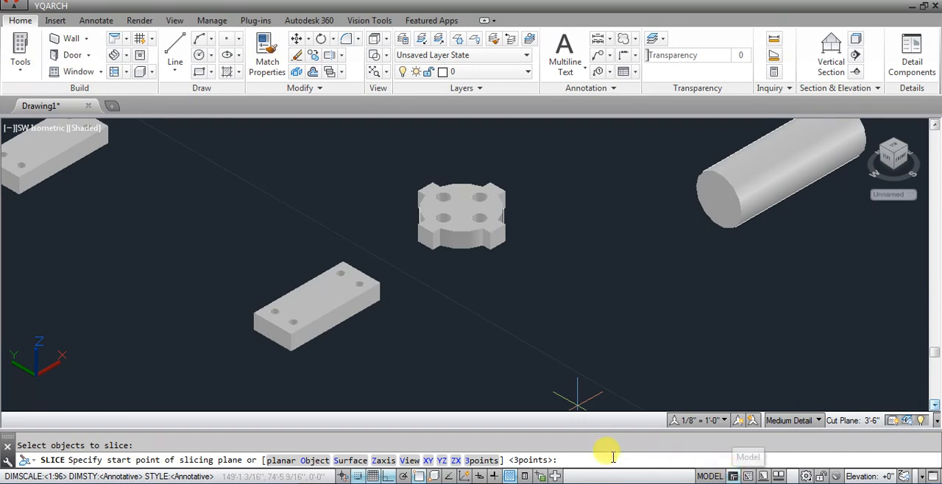
{"action": "left_click", "coordinate": [428, 461]}
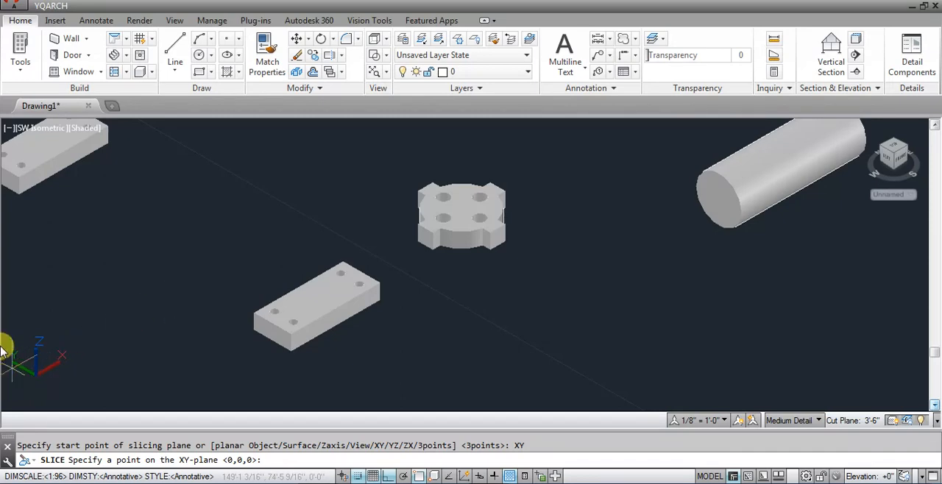
{"action": "scroll", "coordinate": [300, 303], "scroll_direction": "up", "scroll_amount": 4}
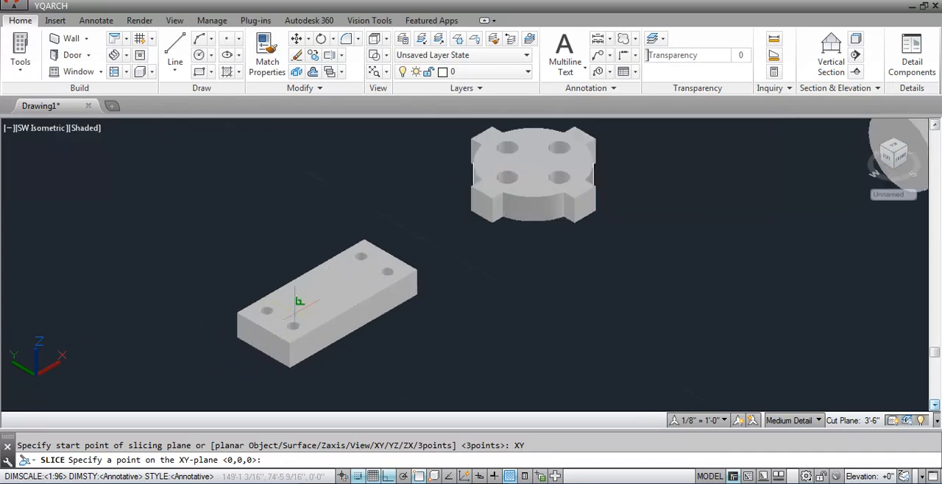
{"action": "scroll", "coordinate": [221, 375], "scroll_direction": "up", "scroll_amount": 2}
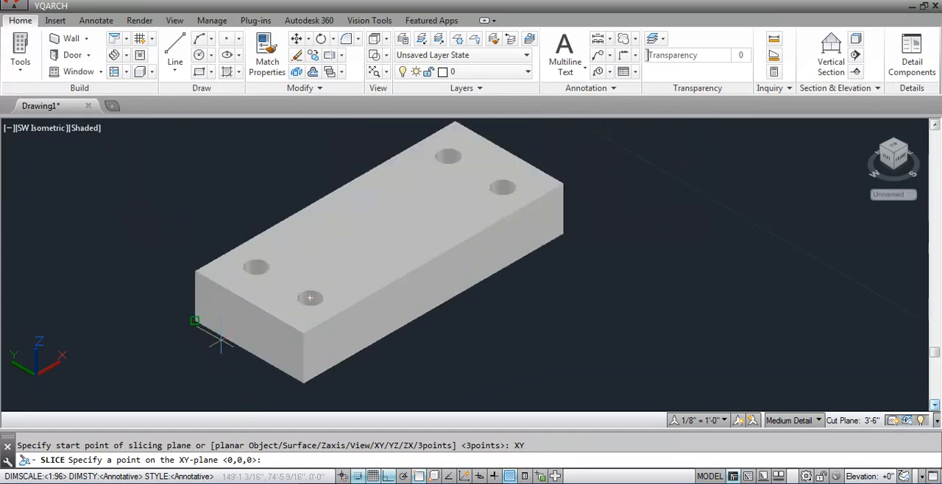
{"action": "left_click", "coordinate": [310, 348]}
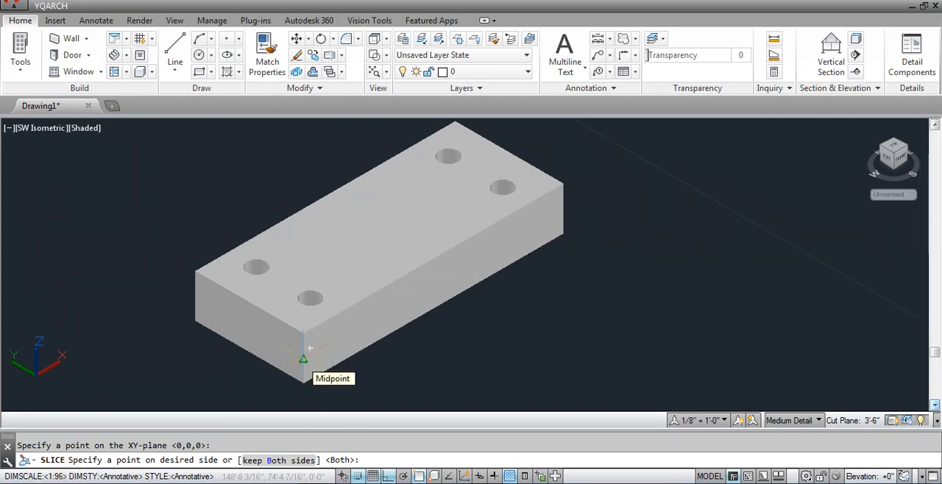
{"action": "left_click", "coordinate": [303, 359]}
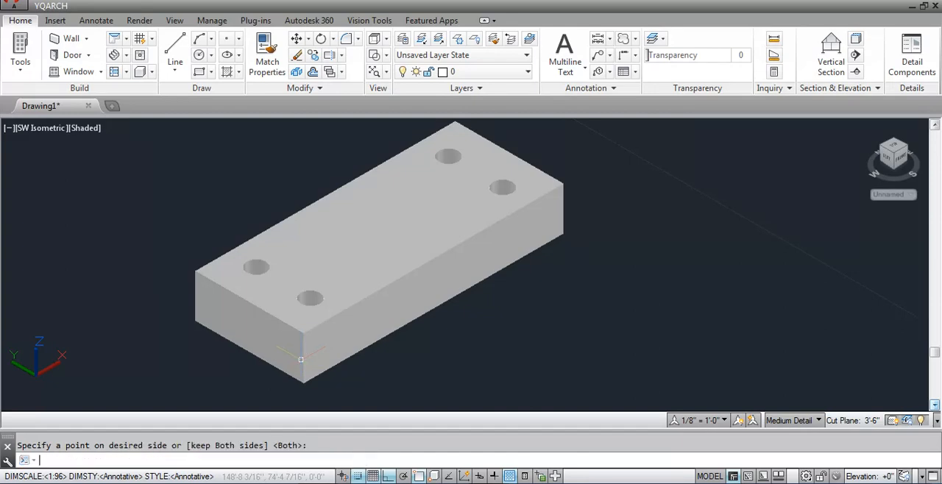
{"action": "key", "text": "Return"}
{"action": "left_click", "coordinate": [301, 359]}
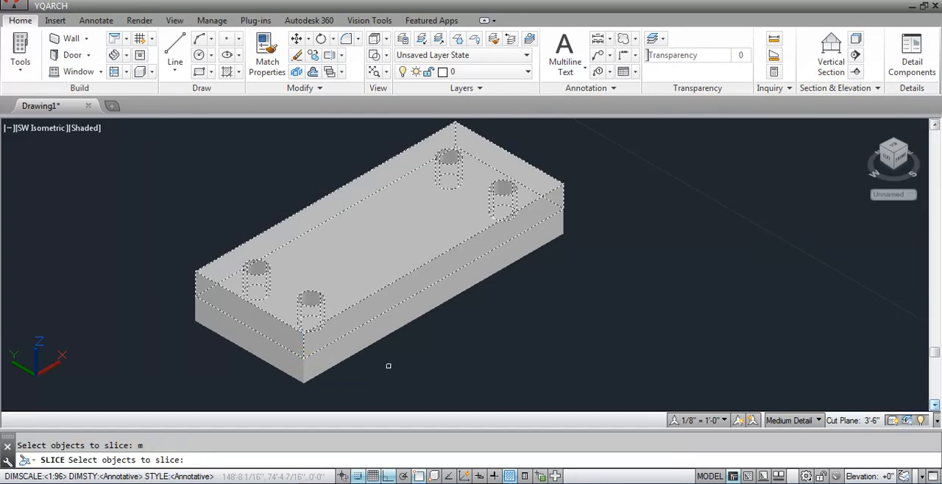
{"action": "key", "text": "Escape"}
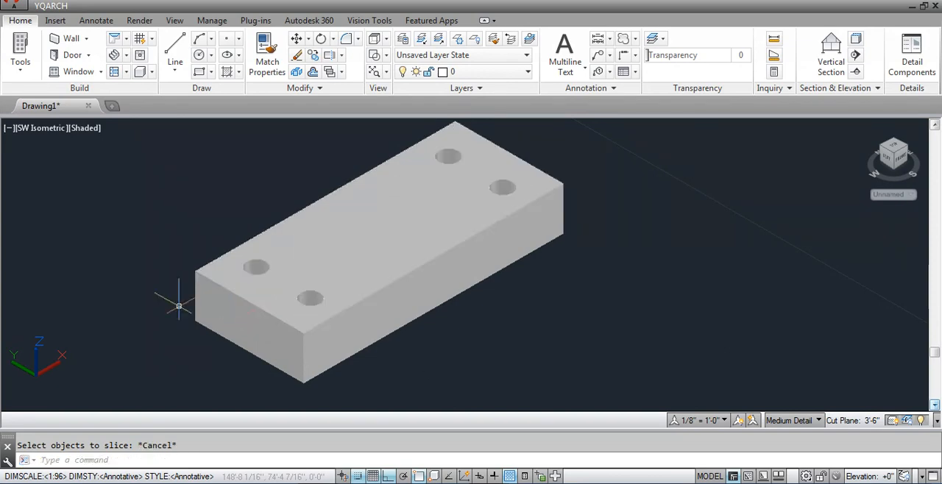
Set the visual style to Shaded with edges and move the block's upper half along the Y axis, clear of the lower half.
{"action": "left_click", "coordinate": [87, 128]}
{"action": "left_click", "coordinate": [133, 240]}
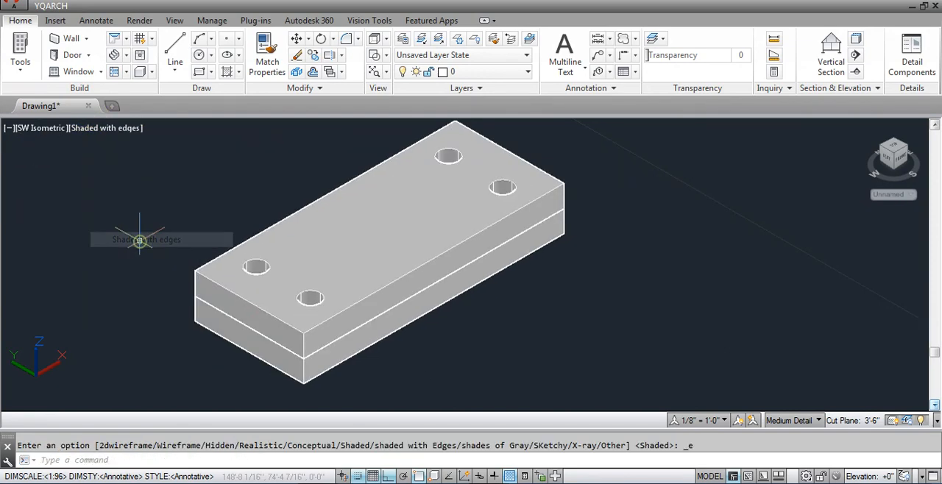
{"action": "left_click", "coordinate": [331, 283]}
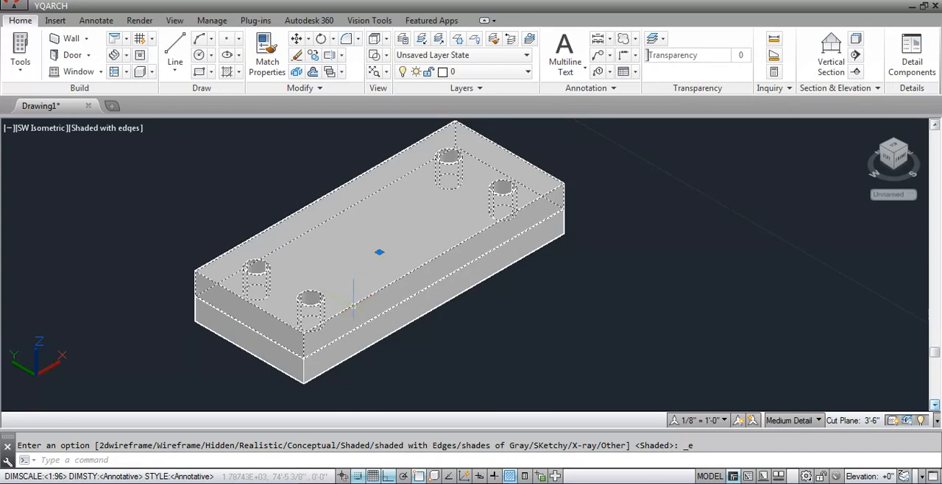
{"action": "type", "text": "m"}
{"action": "key", "text": "Return"}
{"action": "left_click", "coordinate": [810, 357]}
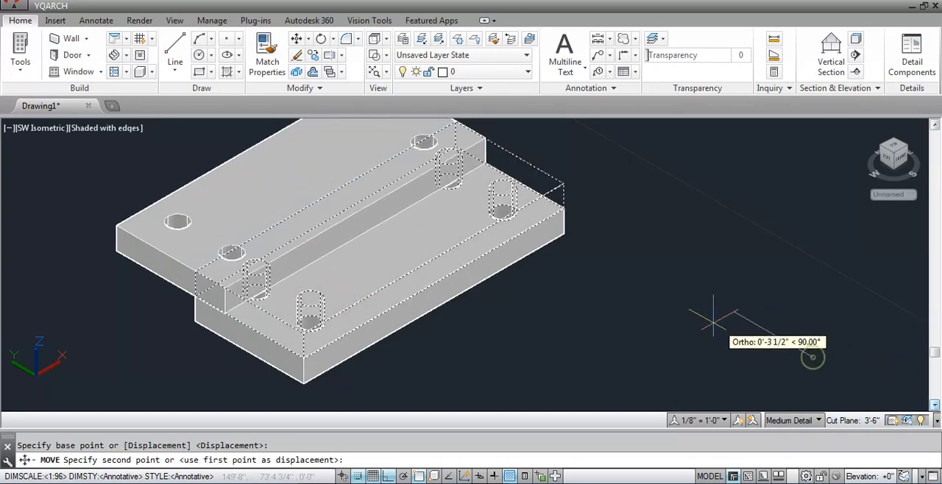
{"action": "left_click", "coordinate": [652, 313]}
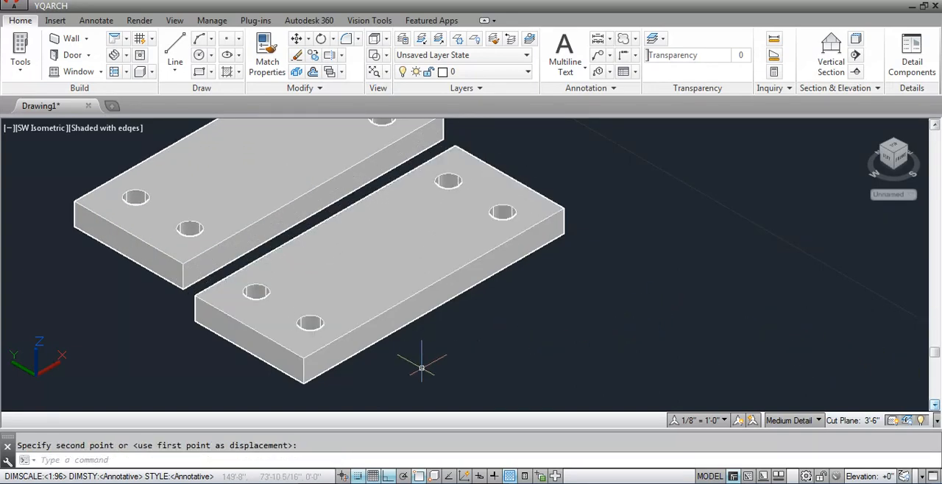
Slice the front four-lugged disc with a YZ plane through the far corner of its near lug, keeping only the near side.
{"action": "scroll", "coordinate": [421, 371], "scroll_direction": "down", "scroll_amount": 2}
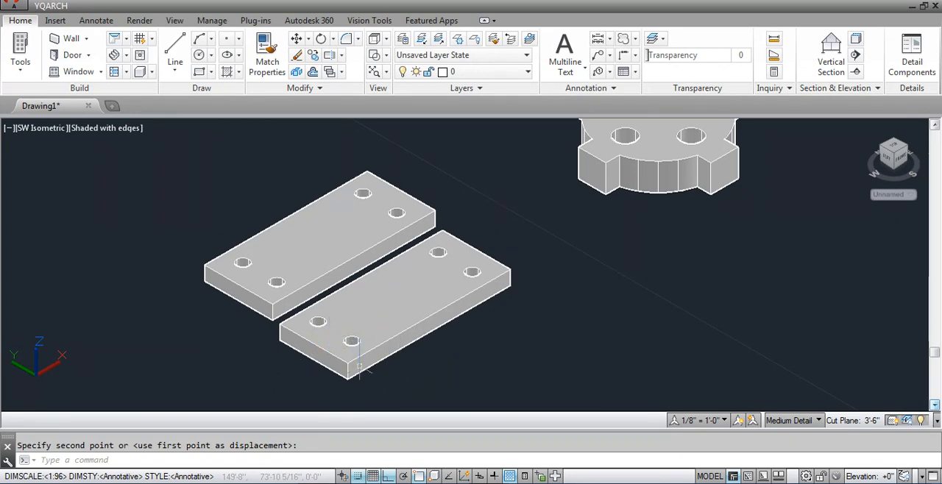
{"action": "scroll", "coordinate": [359, 368], "scroll_direction": "down", "scroll_amount": 4}
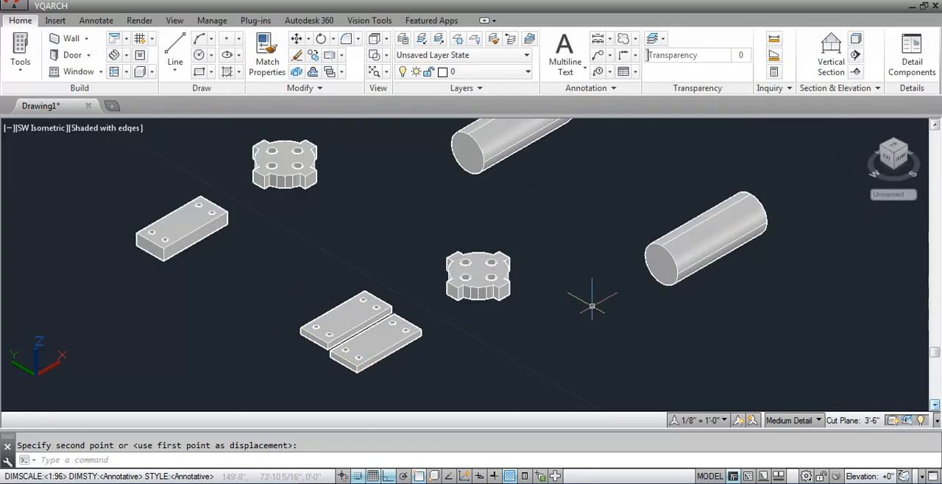
{"action": "type", "text": "ce"}
{"action": "key", "text": "Return"}
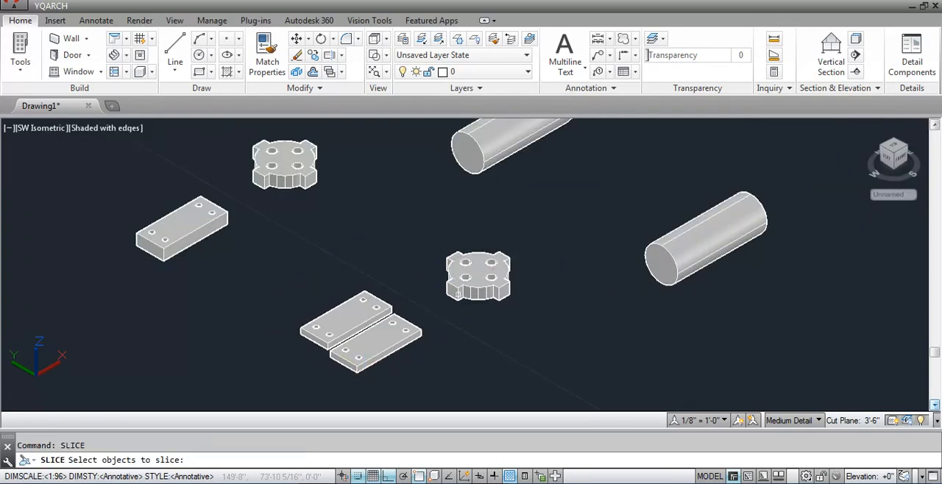
{"action": "left_click", "coordinate": [458, 294]}
{"action": "key", "text": "Return"}
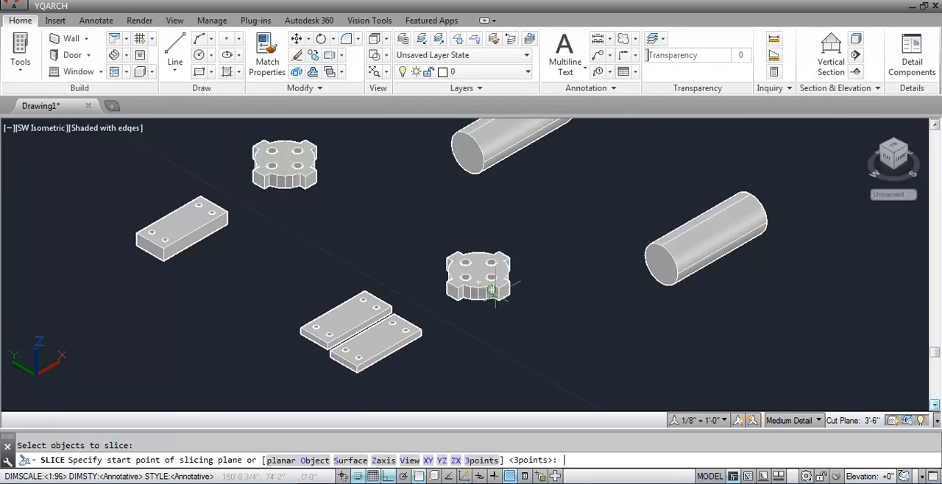
{"action": "left_click", "coordinate": [441, 461]}
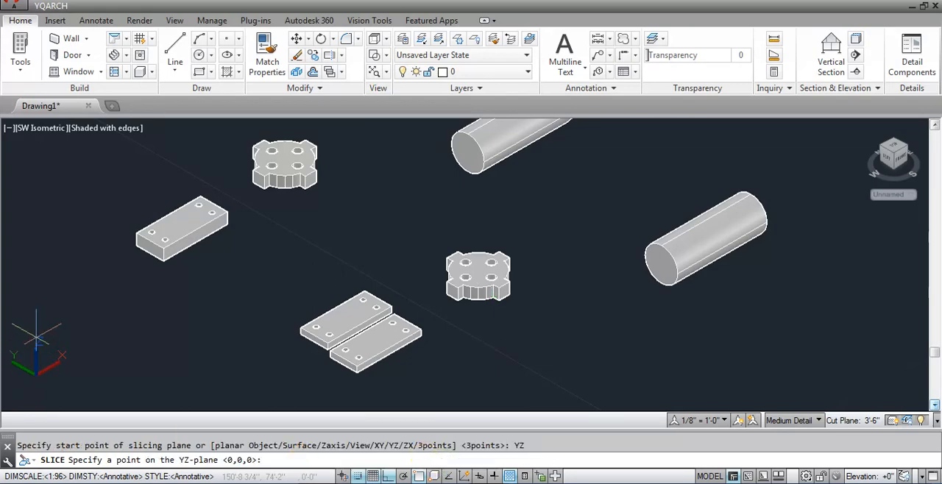
{"action": "scroll", "coordinate": [389, 320], "scroll_direction": "up", "scroll_amount": 3}
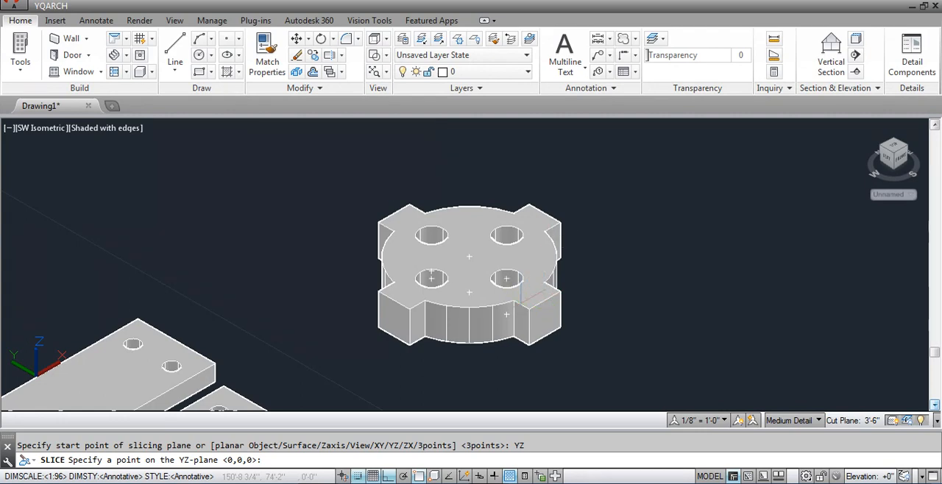
{"action": "left_click", "coordinate": [545, 303]}
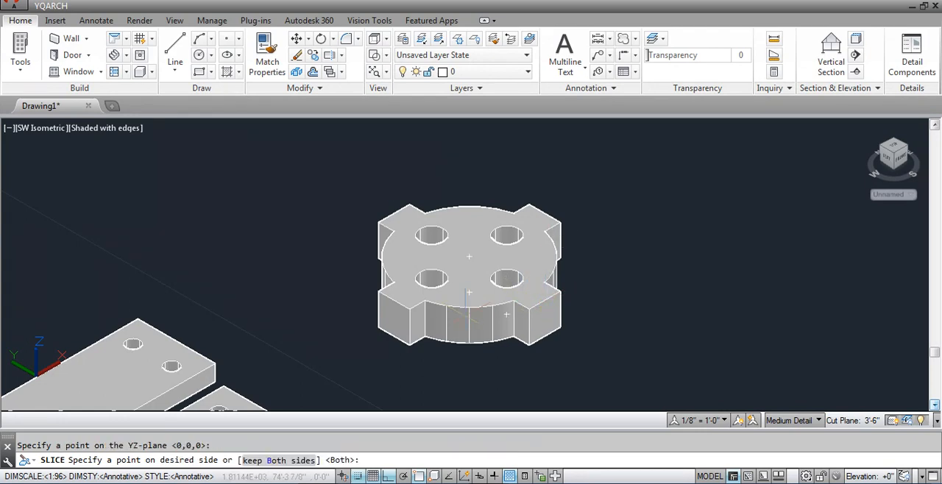
{"action": "left_click", "coordinate": [545, 338]}
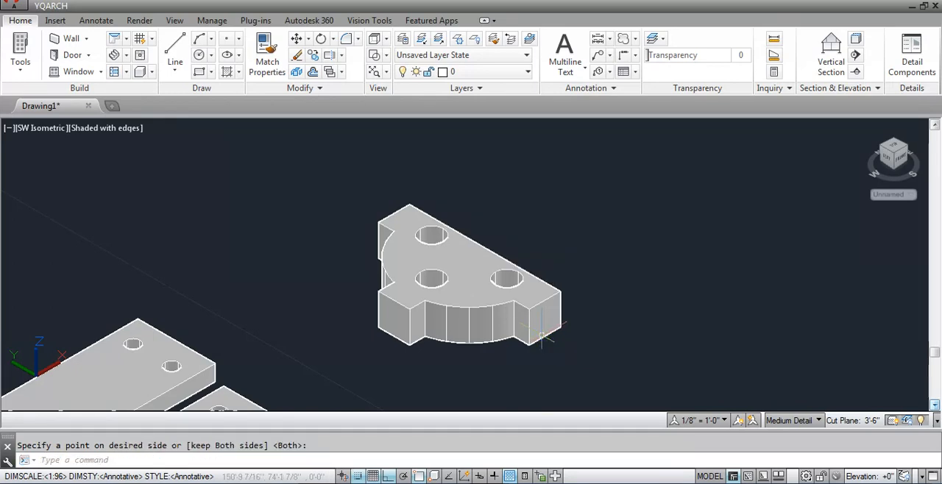
Slice the remaining disc piece with a YZ plane through the endpoint where the curved face meets the lug, keeping both sides.
{"action": "key", "text": "Return"}
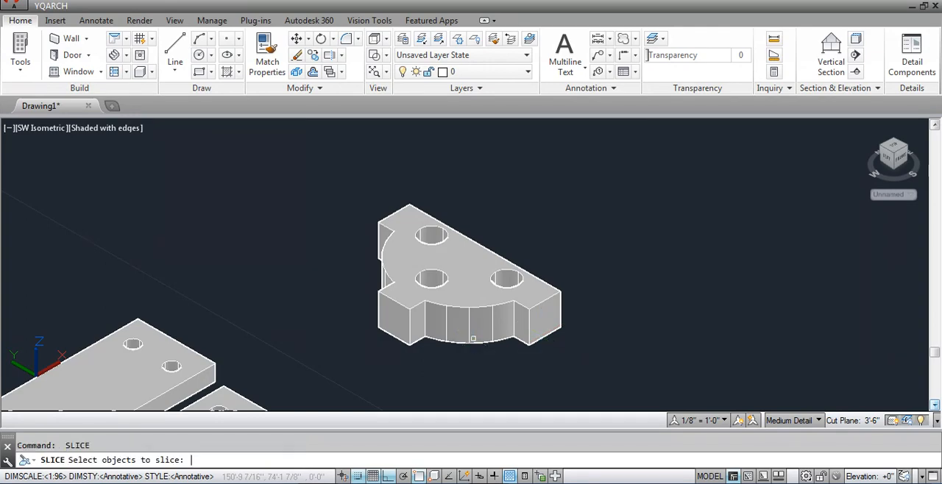
{"action": "left_click", "coordinate": [473, 317]}
{"action": "key", "text": "Return"}
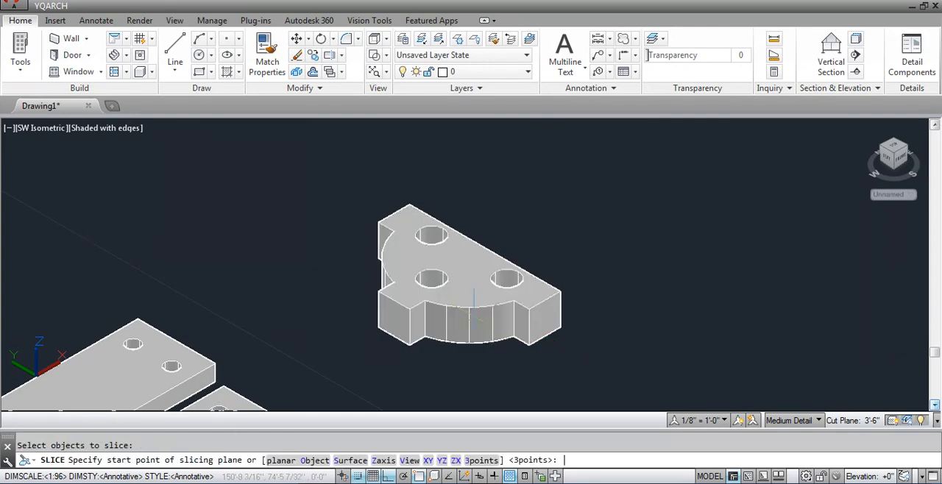
{"action": "left_click", "coordinate": [443, 460]}
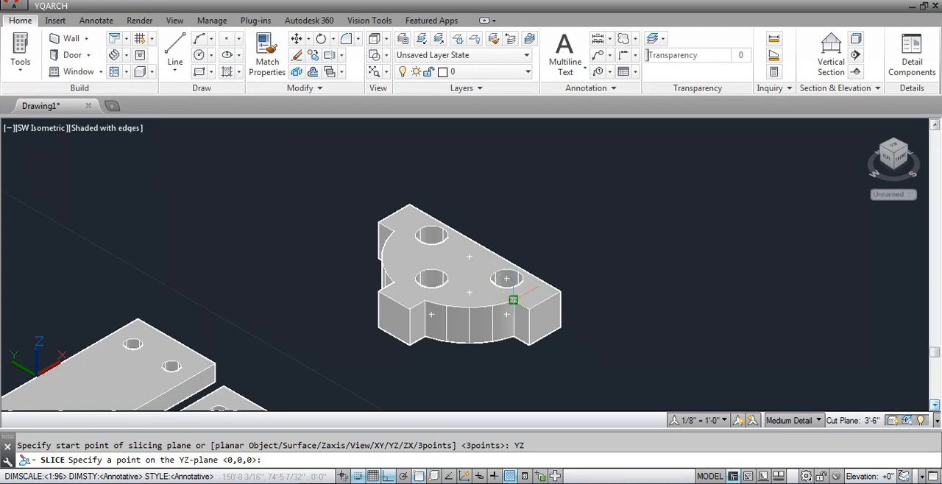
{"action": "left_click", "coordinate": [513, 300]}
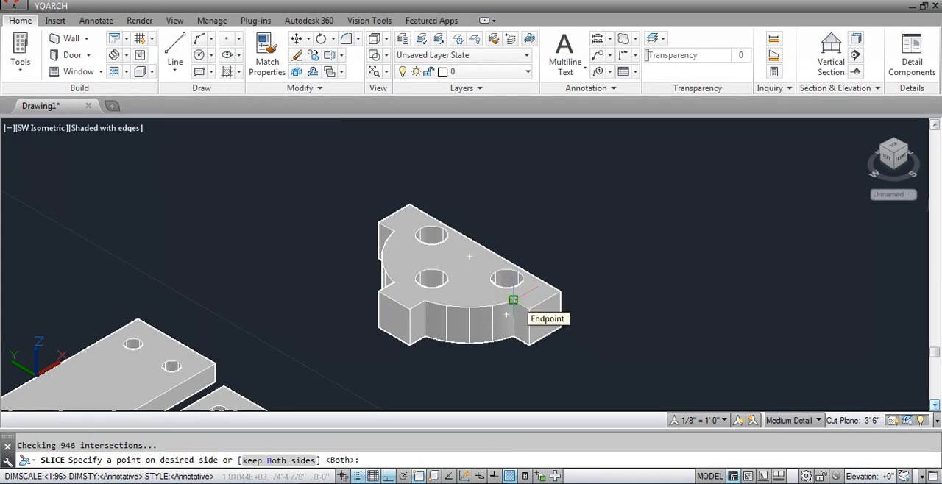
{"action": "key", "text": "Return"}
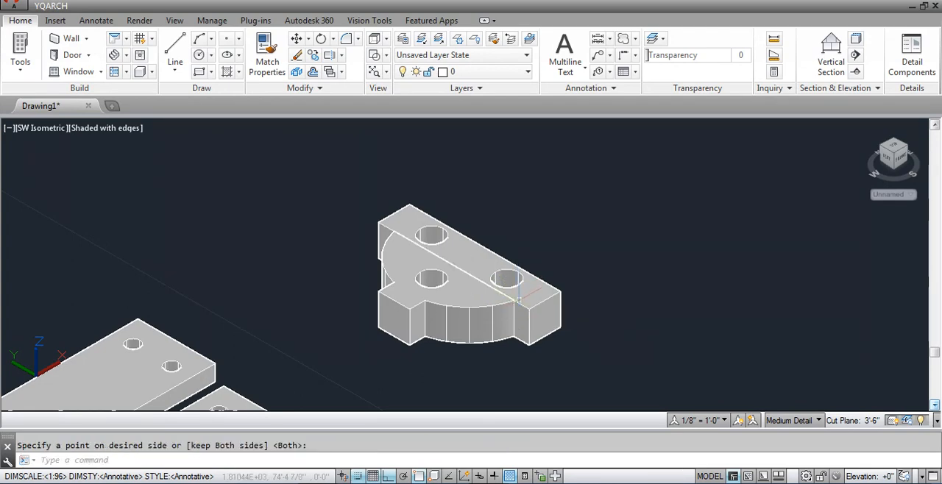
Move the cut-off strip with two holes along the X axis, away from the rest of the disc.
{"action": "left_click", "coordinate": [545, 308]}
{"action": "type", "text": "m"}
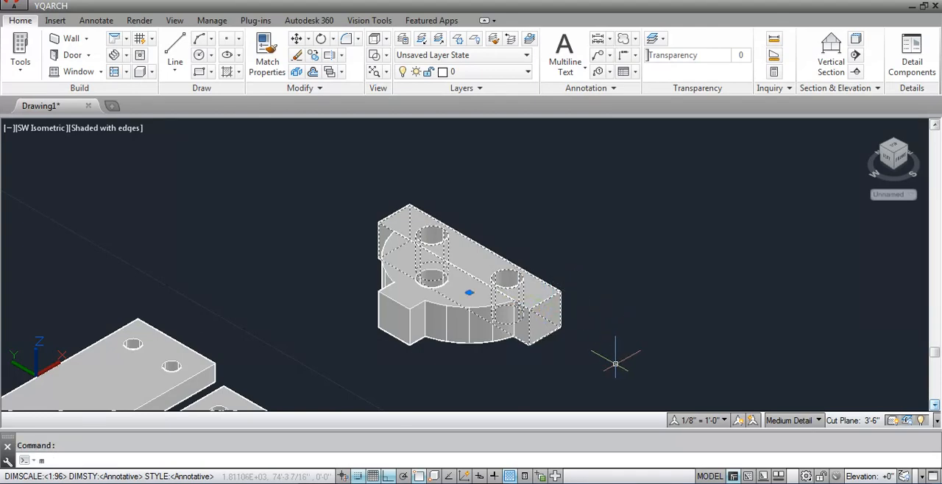
{"action": "key", "text": "Return"}
{"action": "left_click", "coordinate": [611, 347]}
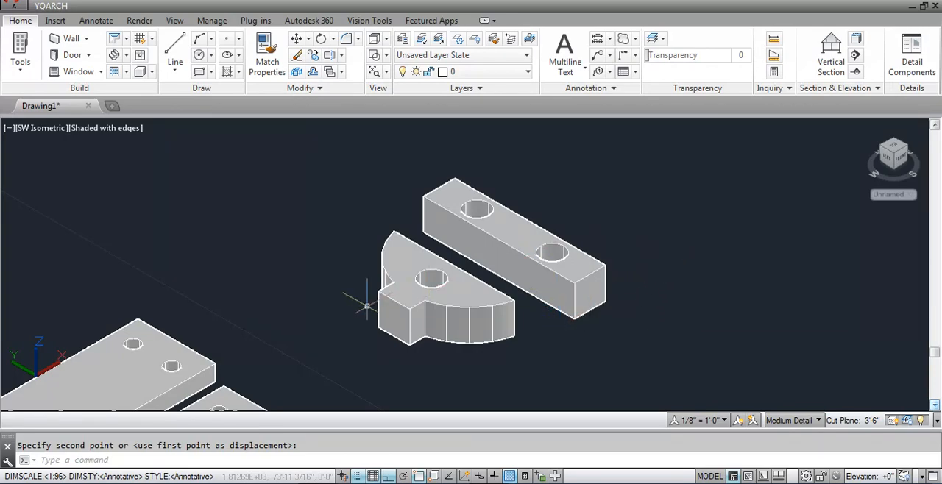
Slice the middle four-lugged disc with a ZX plane through the midpoint of a near lug's outer edge, keeping both sides.
{"action": "scroll", "coordinate": [581, 318], "scroll_direction": "down", "scroll_amount": 6}
{"action": "scroll", "coordinate": [389, 195], "scroll_direction": "up", "scroll_amount": 3}
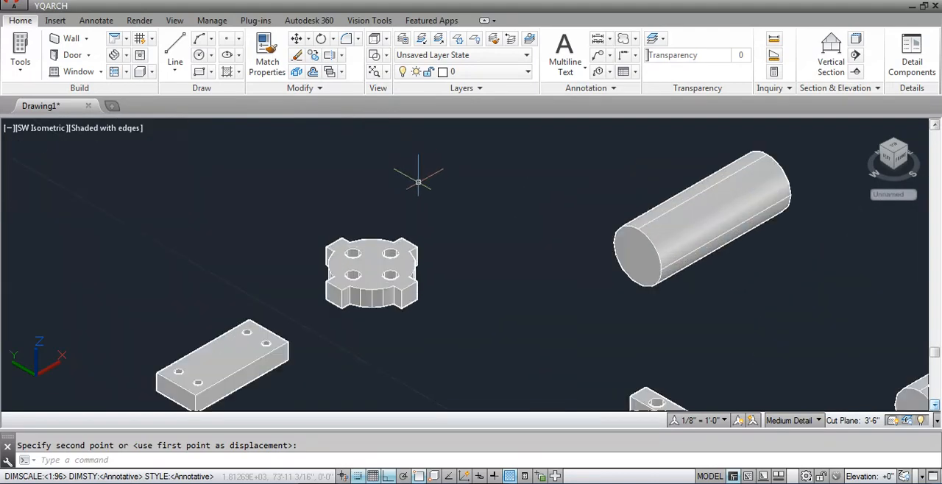
{"action": "scroll", "coordinate": [419, 179], "scroll_direction": "down", "scroll_amount": 4}
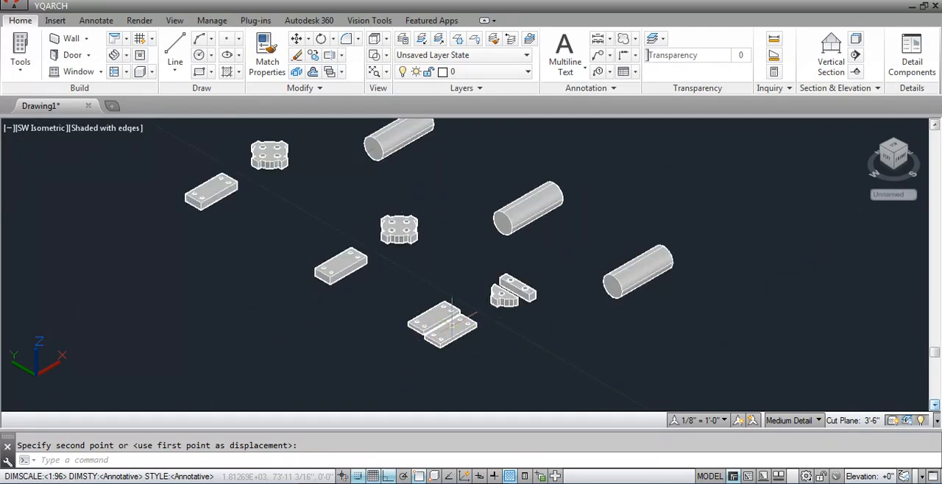
{"action": "left_click", "coordinate": [452, 318]}
{"action": "type", "text": "sli"}
{"action": "key", "text": "Return"}
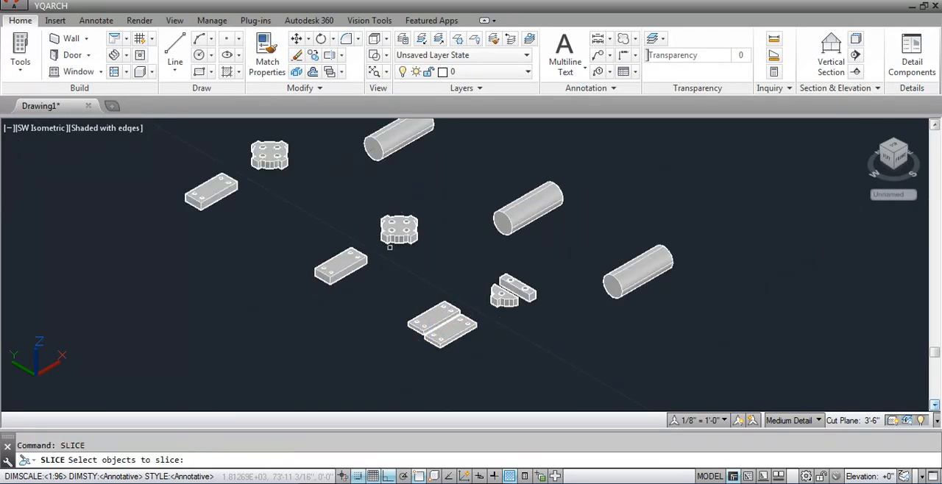
{"action": "left_click", "coordinate": [399, 230]}
{"action": "key", "text": "Return"}
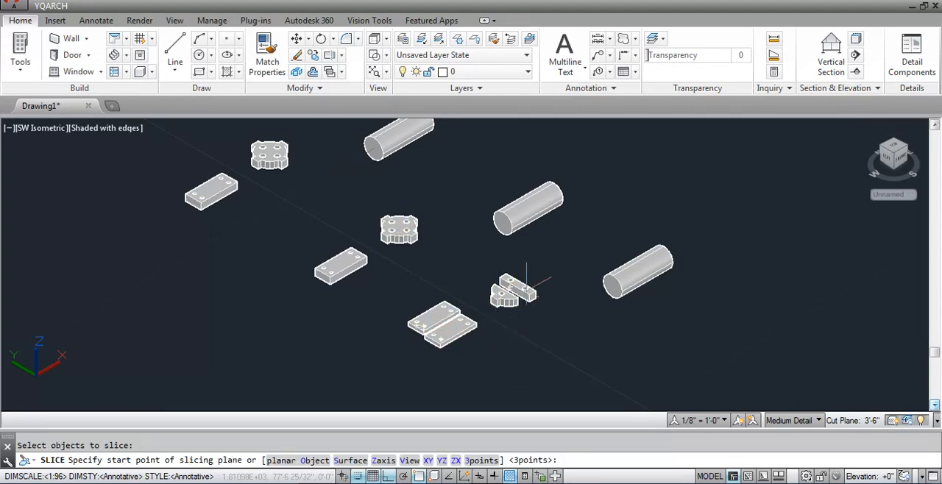
{"action": "scroll", "coordinate": [395, 218], "scroll_direction": "up", "scroll_amount": 5}
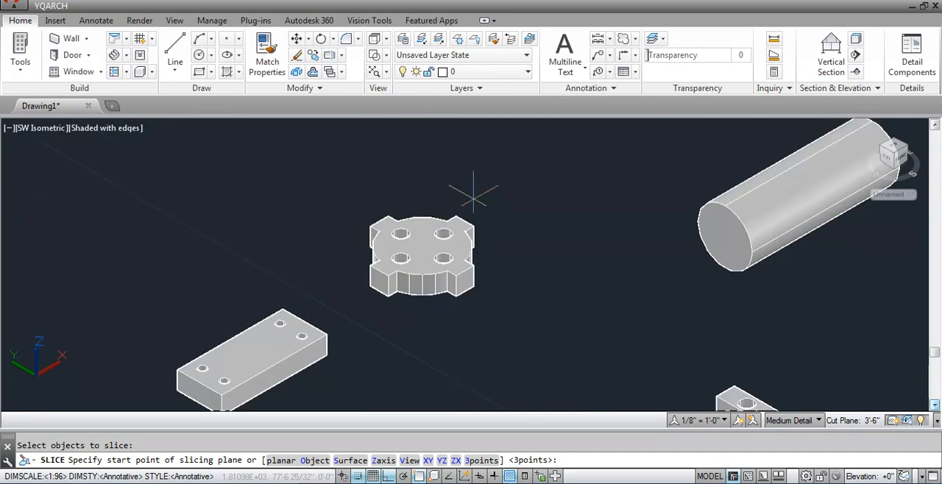
{"action": "left_click", "coordinate": [455, 460]}
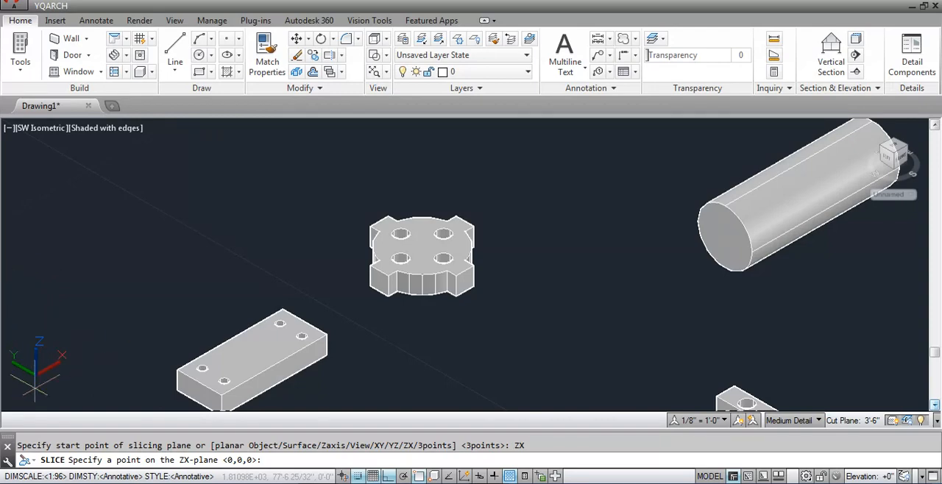
{"action": "scroll", "coordinate": [435, 248], "scroll_direction": "up", "scroll_amount": 2}
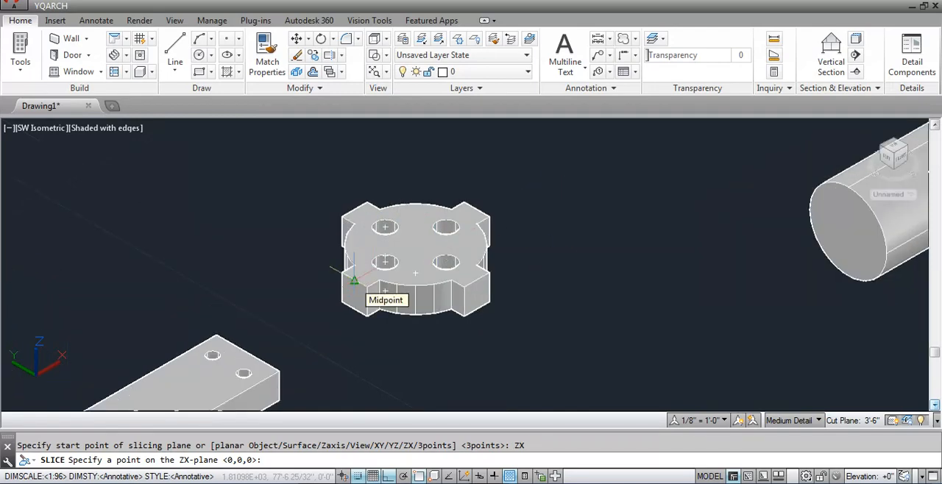
{"action": "left_click", "coordinate": [354, 280]}
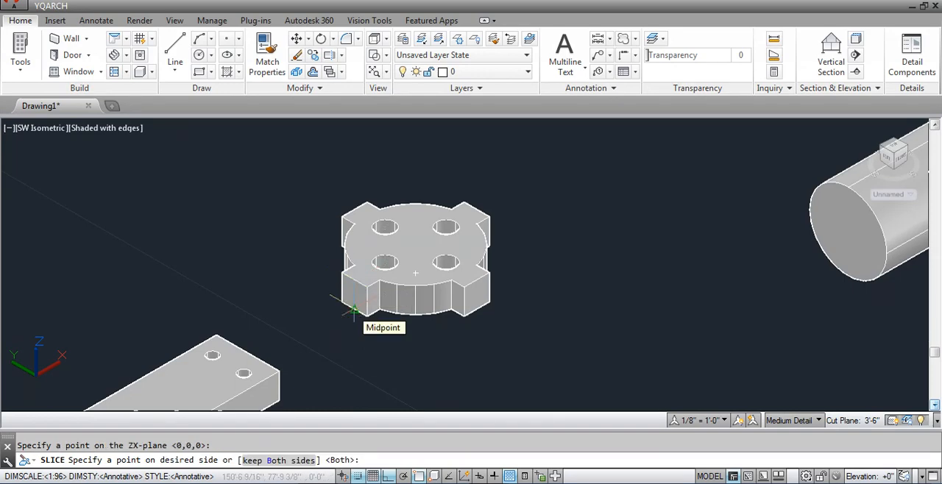
{"action": "key", "text": "Return"}
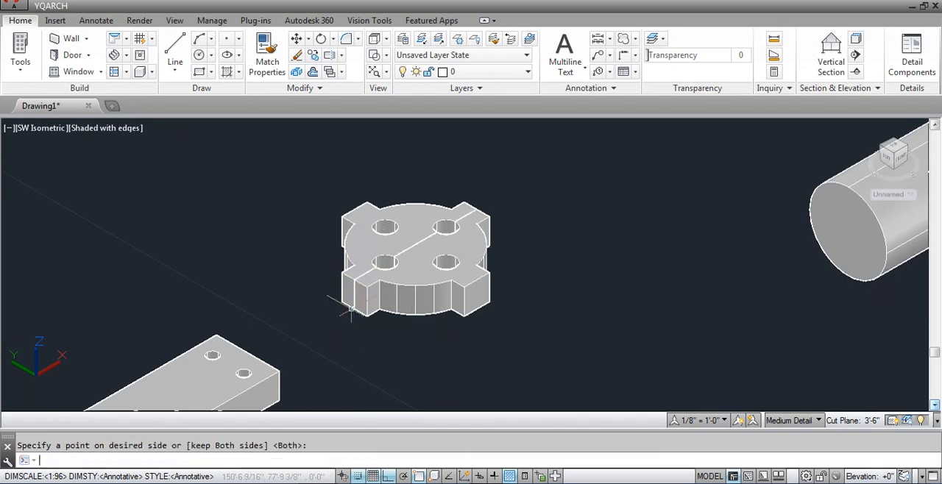
Move the front half of the sliced disc about 5 inches along the negative Y axis, clear of the other half.
{"action": "left_click", "coordinate": [456, 274]}
{"action": "type", "text": "m"}
{"action": "key", "text": "Return"}
{"action": "left_click", "coordinate": [553, 271]}
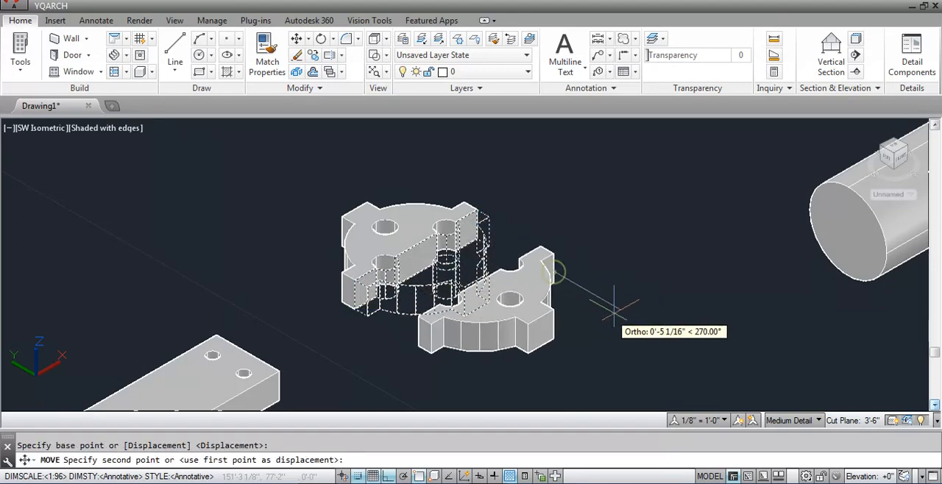
{"action": "left_click", "coordinate": [613, 311]}
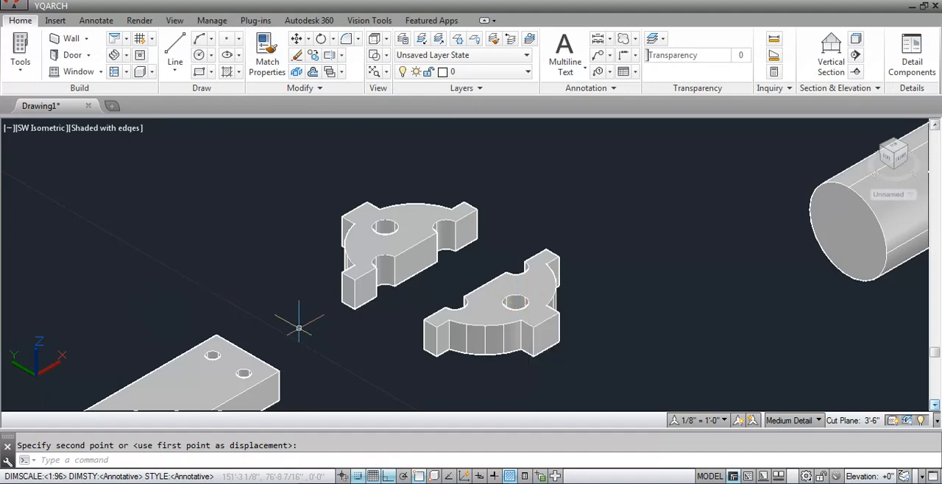
Slice the middle block with a 3points plane through the near corner's lower and upper endpoints and the opposite top corner, keeping both sides.
{"action": "scroll", "coordinate": [341, 361], "scroll_direction": "down", "scroll_amount": 5}
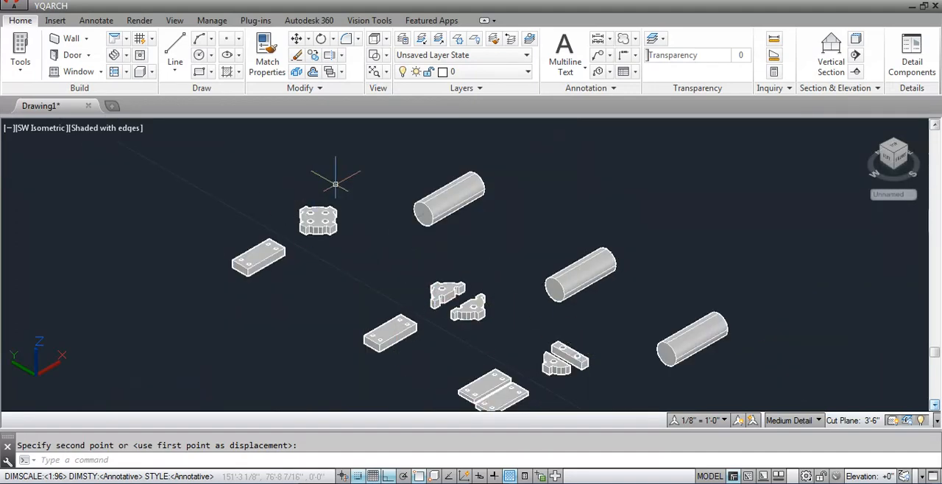
{"action": "key", "text": "Return"}
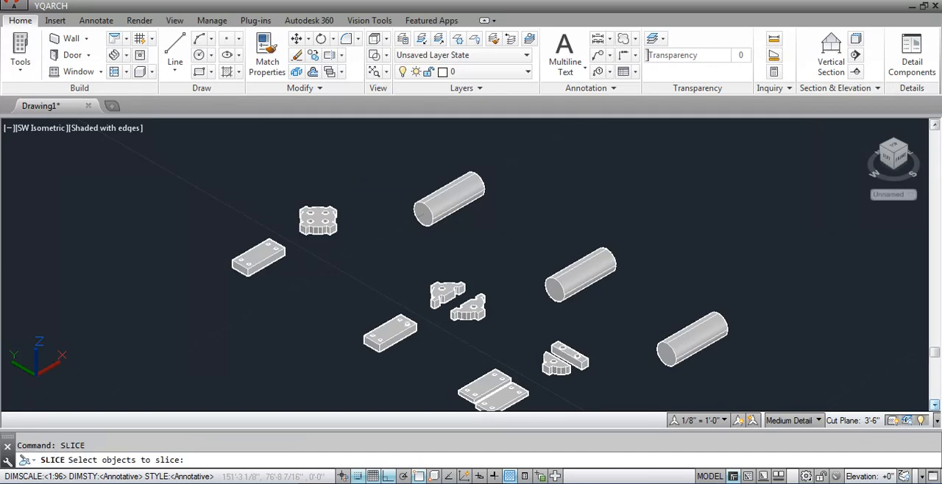
{"action": "left_click", "coordinate": [388, 336]}
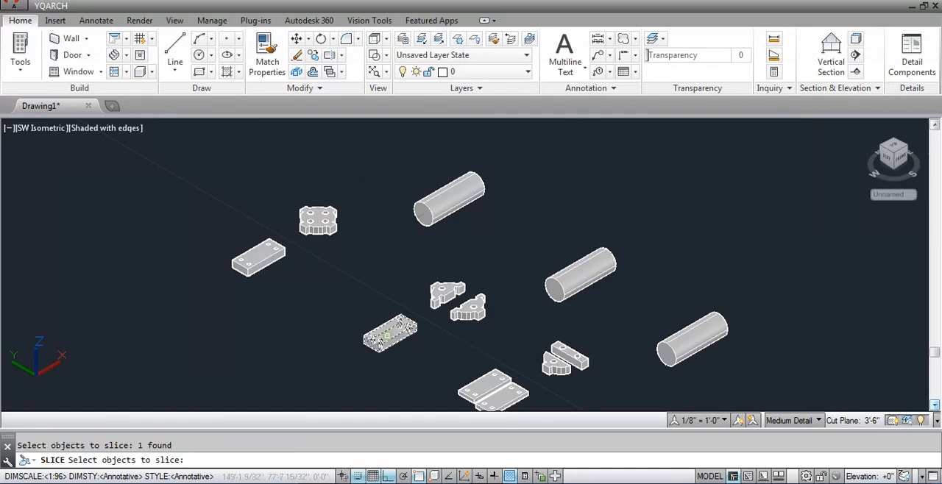
{"action": "key", "text": "Return"}
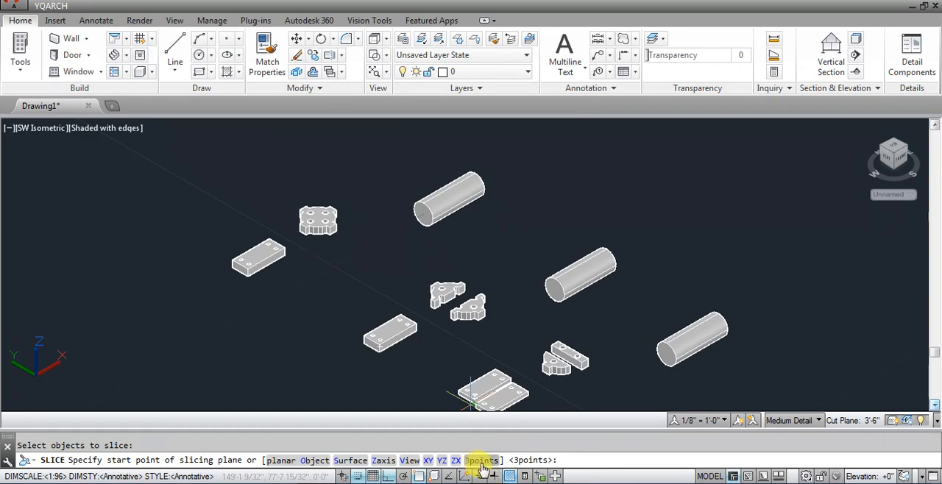
{"action": "left_click", "coordinate": [481, 460]}
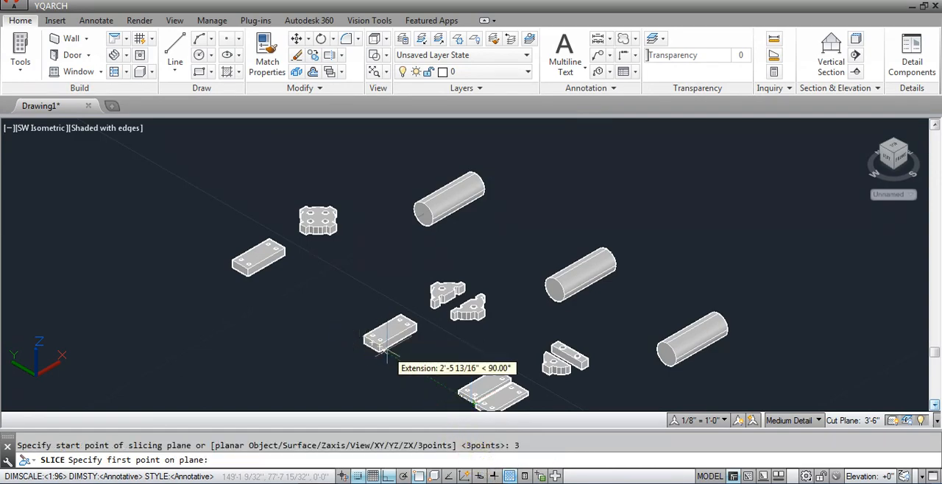
{"action": "scroll", "coordinate": [394, 331], "scroll_direction": "up", "scroll_amount": 3}
{"action": "scroll", "coordinate": [396, 331], "scroll_direction": "up", "scroll_amount": 2}
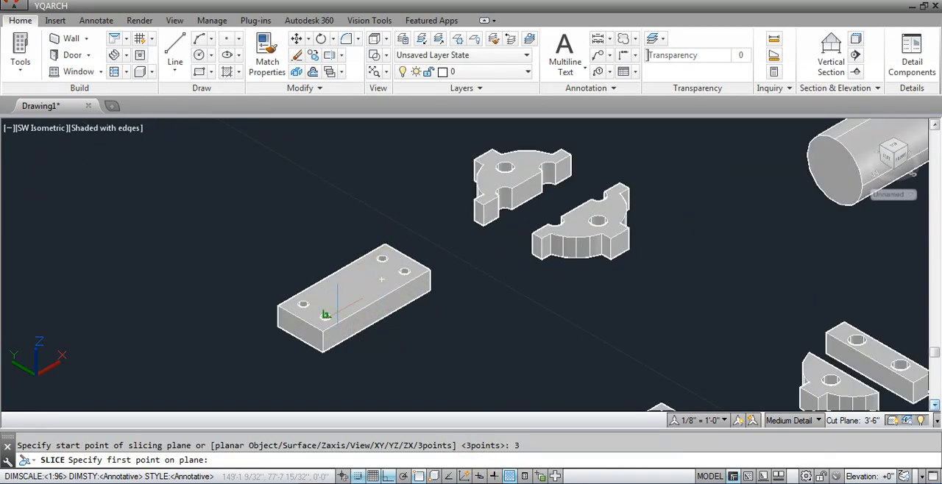
{"action": "scroll", "coordinate": [326, 315], "scroll_direction": "up", "scroll_amount": 3}
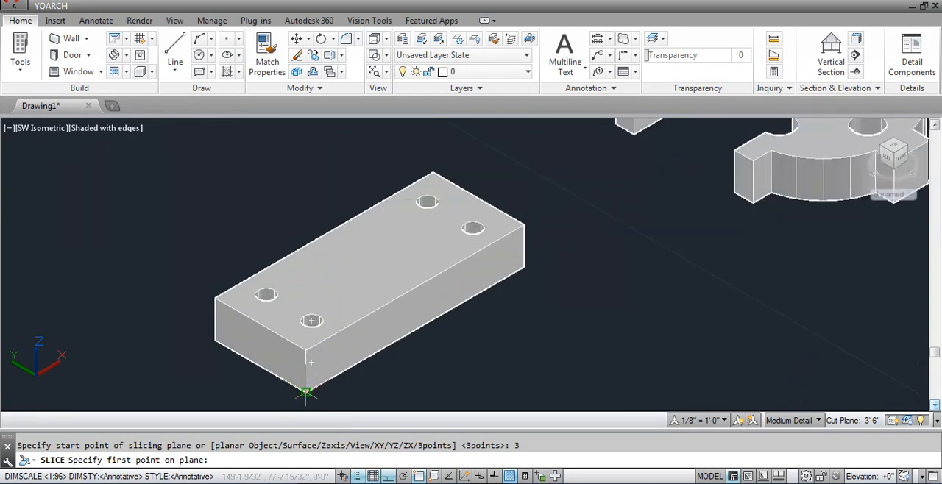
{"action": "left_click", "coordinate": [307, 395]}
{"action": "left_click", "coordinate": [306, 349]}
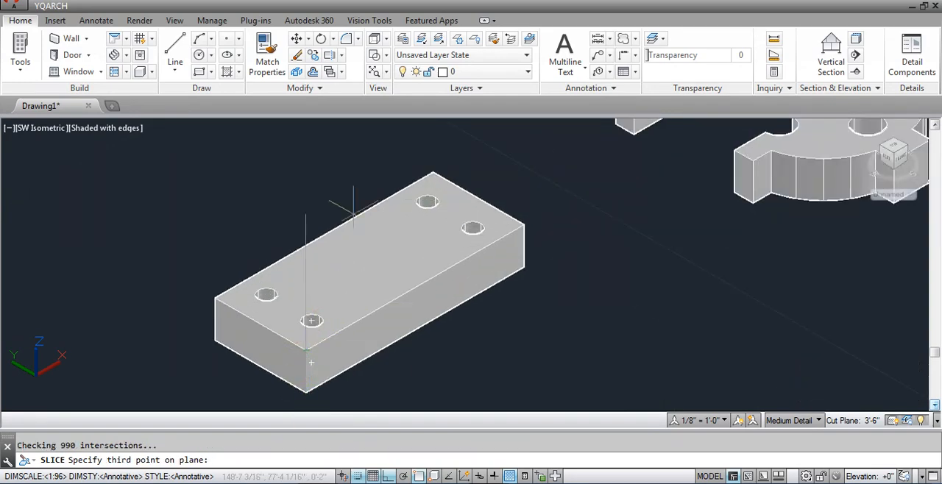
{"action": "left_click", "coordinate": [432, 173]}
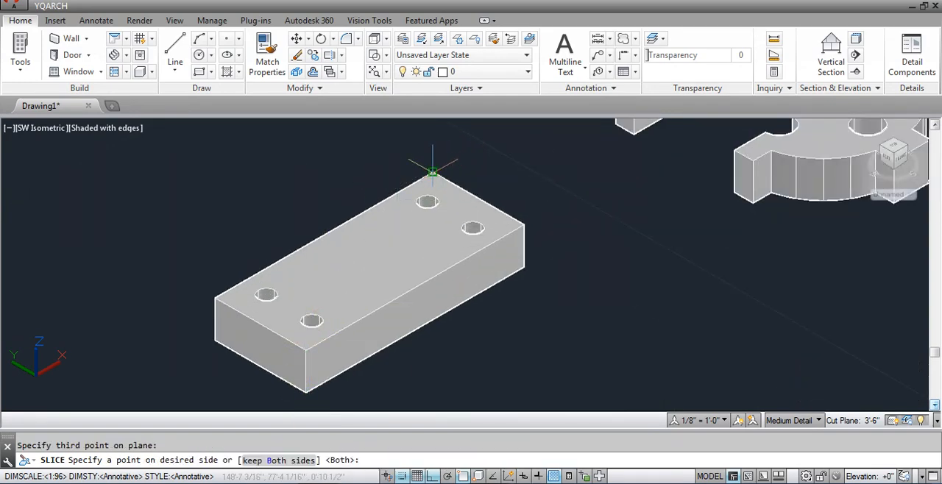
{"action": "key", "text": "Return"}
Move the front wedge of the diagonally cut block along the negative Y axis, away from the other wedge.
{"action": "left_click", "coordinate": [420, 254]}
{"action": "type", "text": "m"}
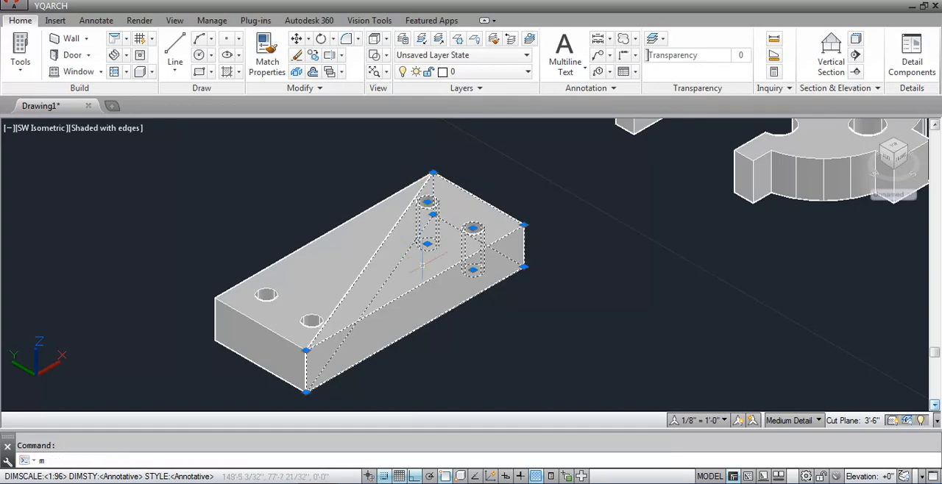
{"action": "key", "text": "Return"}
{"action": "left_click", "coordinate": [572, 288]}
{"action": "scroll", "coordinate": [435, 215], "scroll_direction": "down", "scroll_amount": 5}
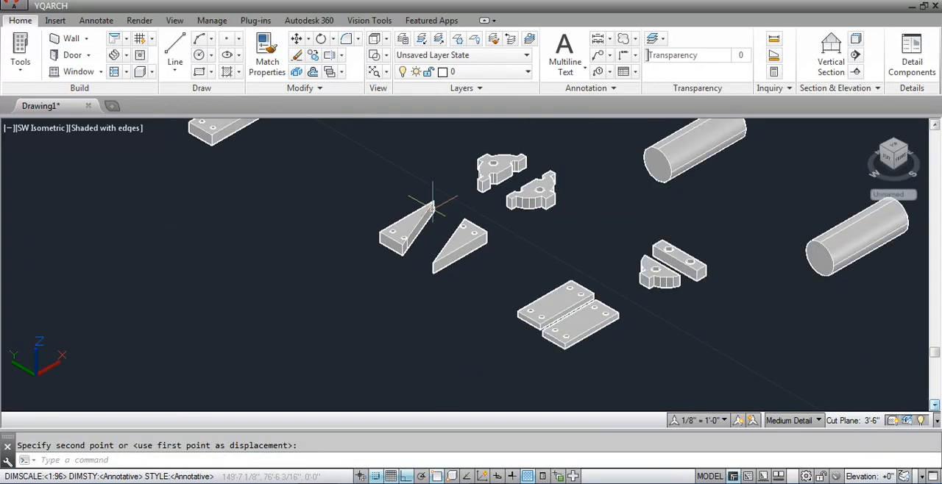
Slice the front block's rear slab with a 3points plane through its near vertical edge's endpoints and the opposite long edge's midpoint, keeping both sides.
{"action": "scroll", "coordinate": [435, 255], "scroll_direction": "up", "scroll_amount": 2}
{"action": "scroll", "coordinate": [585, 337], "scroll_direction": "up", "scroll_amount": 2}
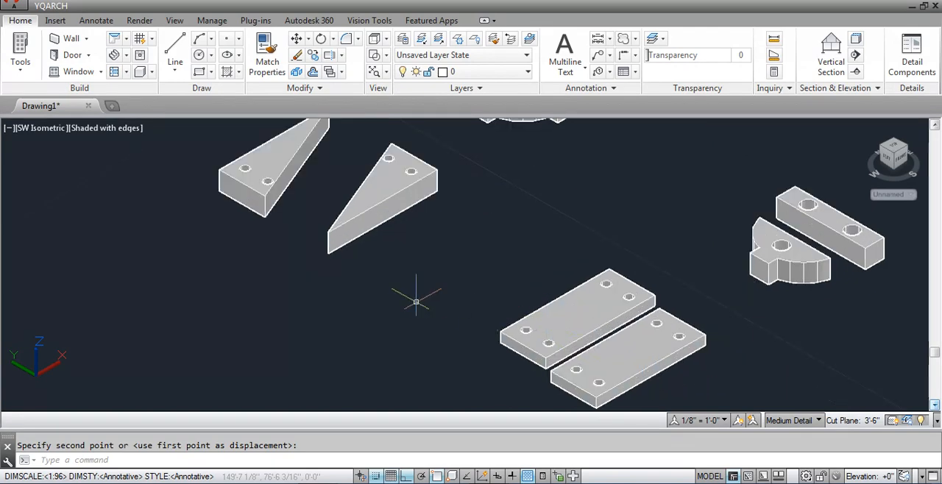
{"action": "type", "text": "sli"}
{"action": "key", "text": "Return"}
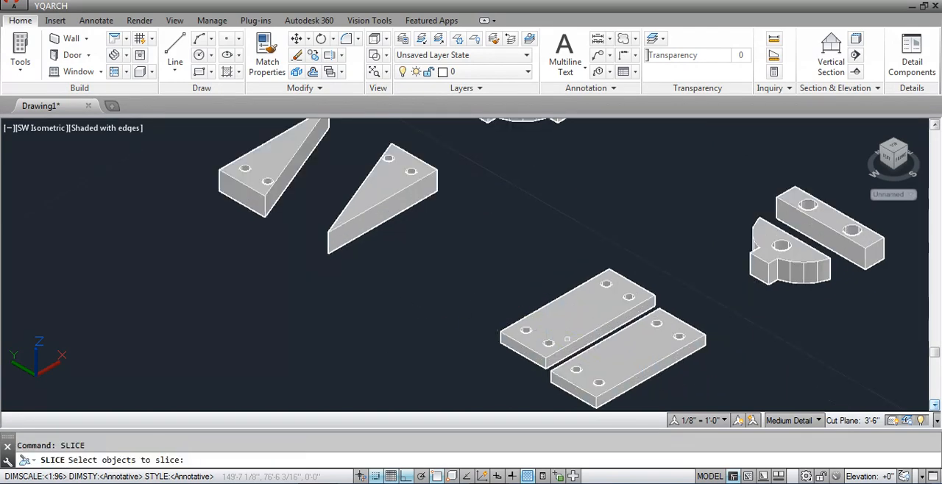
{"action": "left_click", "coordinate": [566, 339]}
{"action": "key", "text": "Return"}
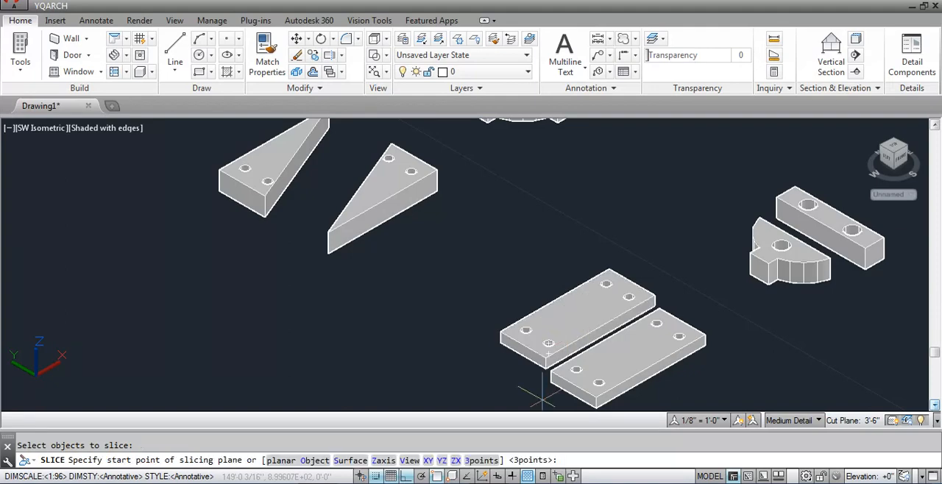
{"action": "left_click", "coordinate": [475, 462]}
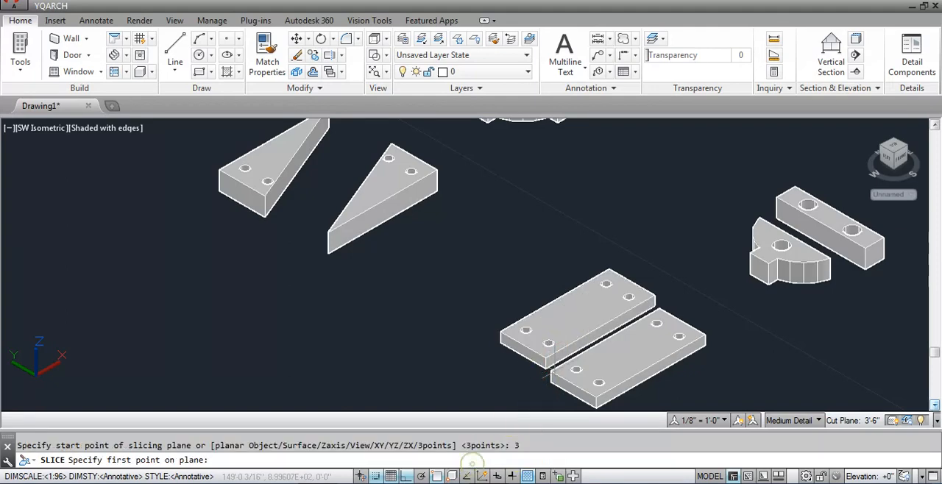
{"action": "scroll", "coordinate": [495, 366], "scroll_direction": "up", "scroll_amount": 4}
{"action": "left_click", "coordinate": [518, 368]}
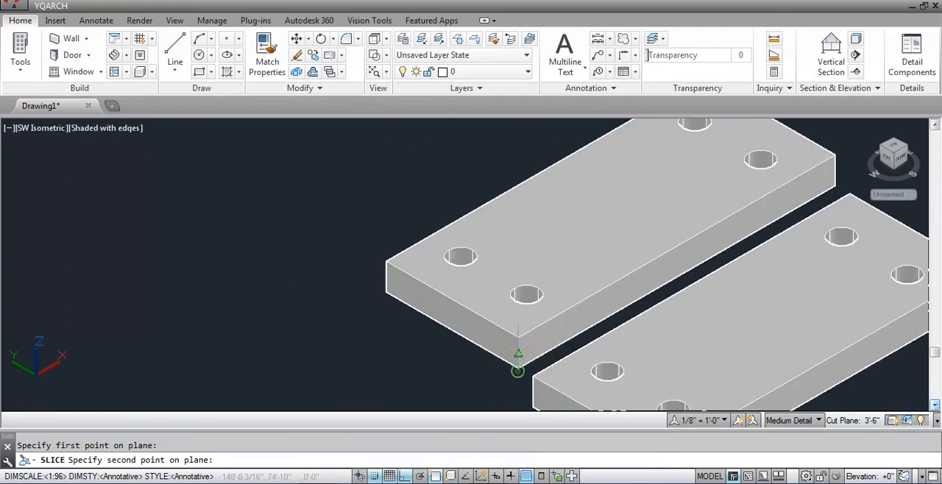
{"action": "left_click", "coordinate": [519, 337]}
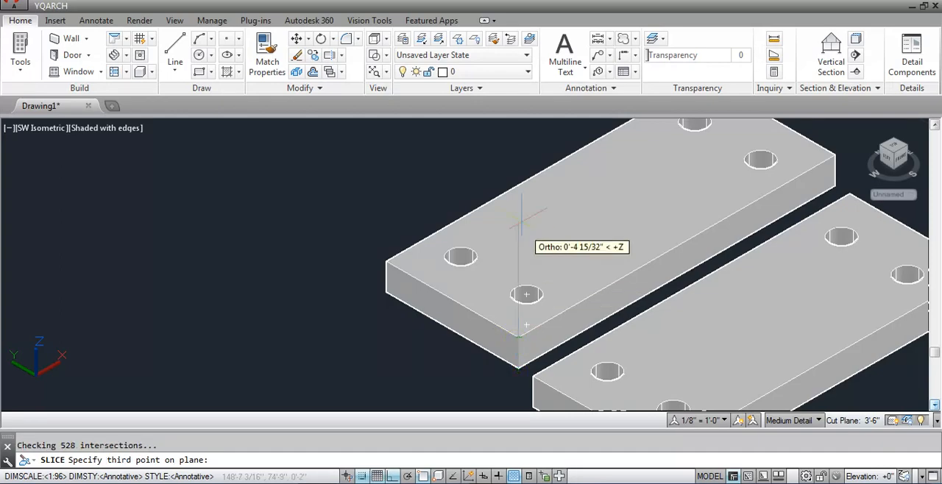
{"action": "left_click", "coordinate": [544, 171]}
{"action": "key", "text": "Return"}
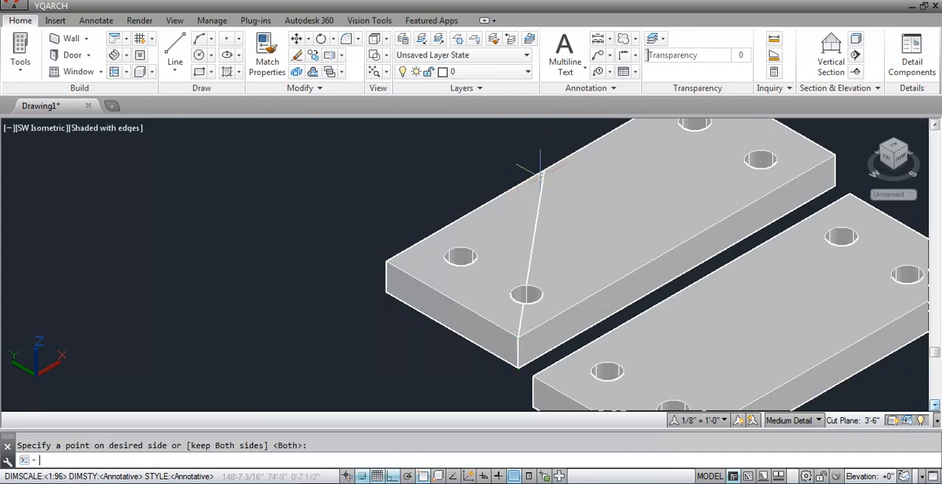
Move the cut-off triangular piece along the Y axis, away from the rest of the slab.
{"action": "left_click", "coordinate": [530, 290]}
{"action": "type", "text": "move"}
{"action": "key", "text": "Return"}
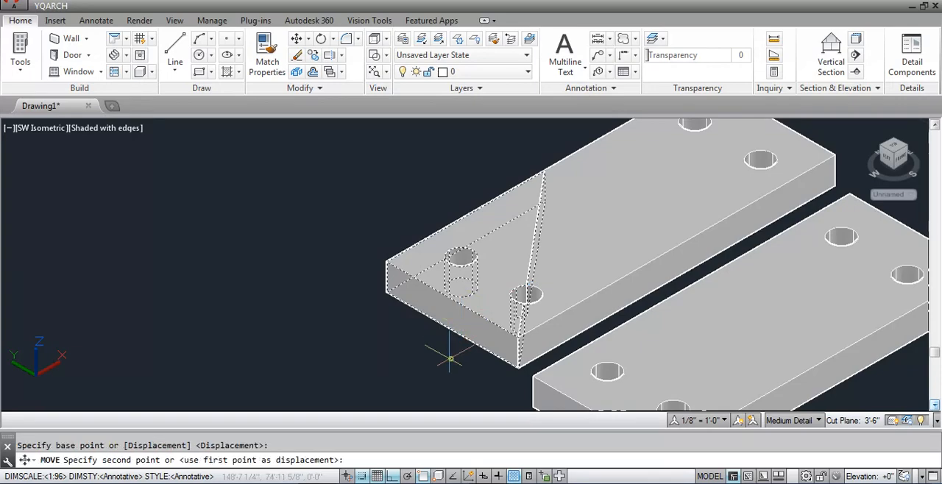
{"action": "left_click", "coordinate": [451, 359]}
{"action": "left_click", "coordinate": [357, 348]}
{"action": "scroll", "coordinate": [692, 338], "scroll_direction": "down", "scroll_amount": 3}
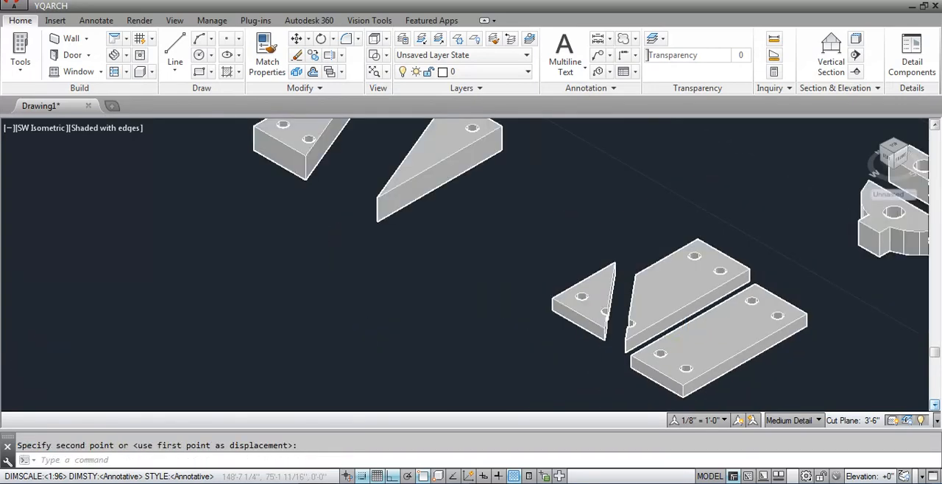
Draw a circle on the ground plane just in front of the rear cylinder's near end.
{"action": "scroll", "coordinate": [593, 360], "scroll_direction": "down", "scroll_amount": 3}
{"action": "scroll", "coordinate": [574, 302], "scroll_direction": "down", "scroll_amount": 5}
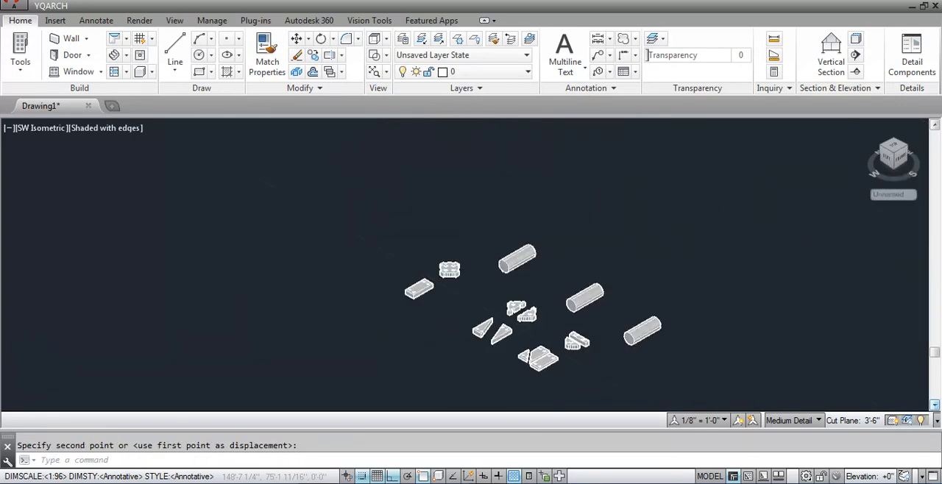
{"action": "scroll", "coordinate": [433, 287], "scroll_direction": "up", "scroll_amount": 4}
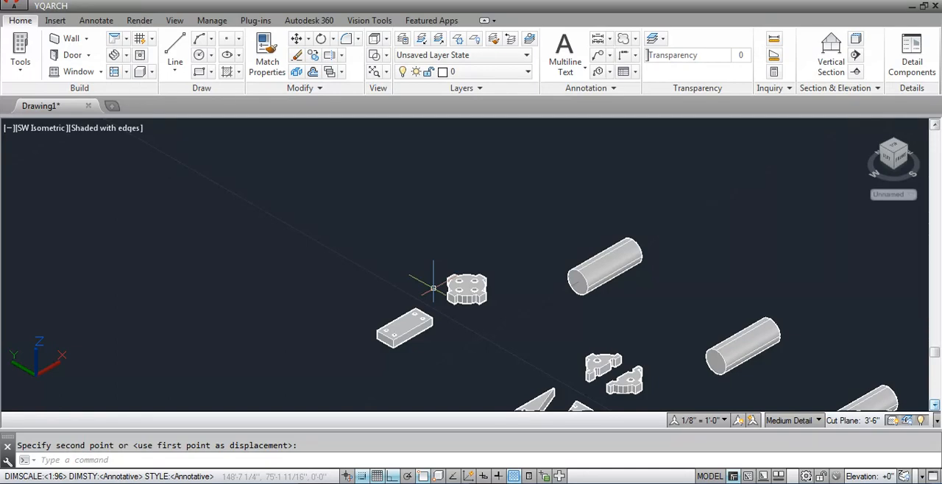
{"action": "scroll", "coordinate": [614, 314], "scroll_direction": "up", "scroll_amount": 4}
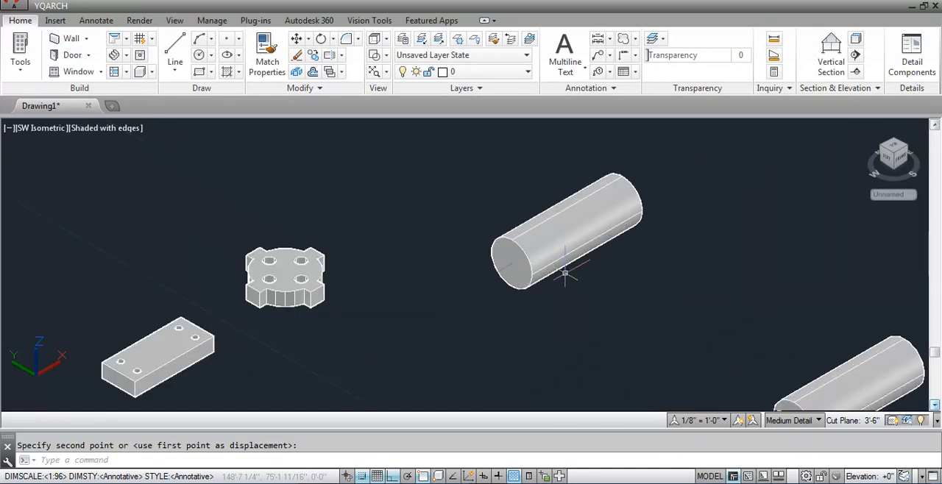
{"action": "type", "text": "c"}
{"action": "key", "text": "Return"}
{"action": "left_click", "coordinate": [456, 296]}
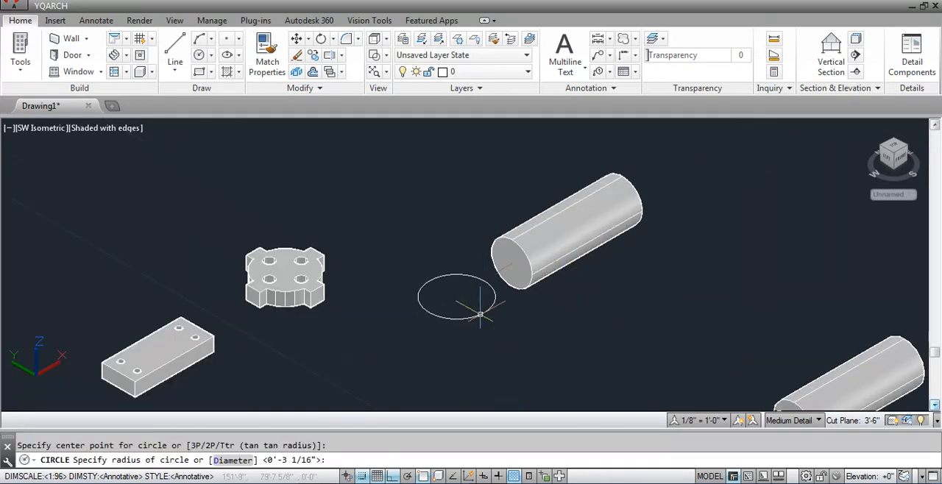
{"action": "left_click", "coordinate": [479, 315]}
Slice the rear cylinder with the planar Object option, using the circle as the slicing plane and keeping both sides.
{"action": "type", "text": "slice"}
{"action": "key", "text": "Return"}
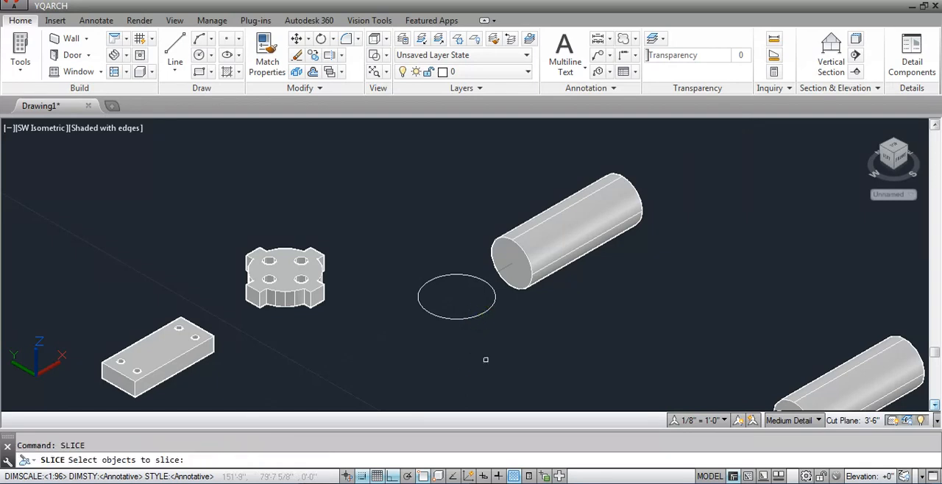
{"action": "left_click", "coordinate": [556, 245]}
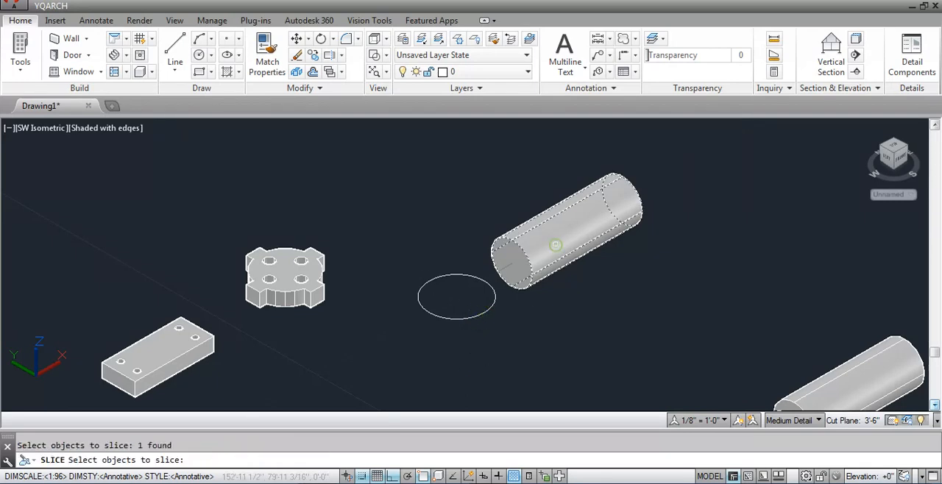
{"action": "key", "text": "Return"}
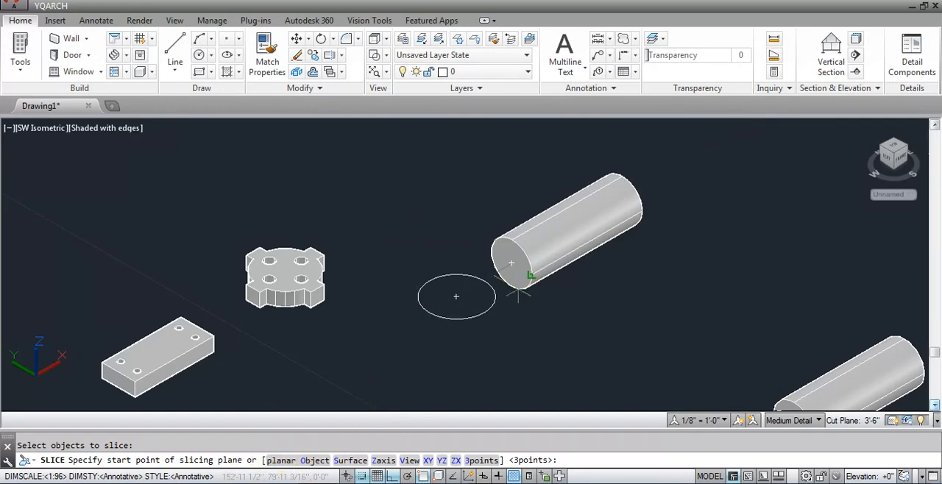
{"action": "left_click", "coordinate": [312, 461]}
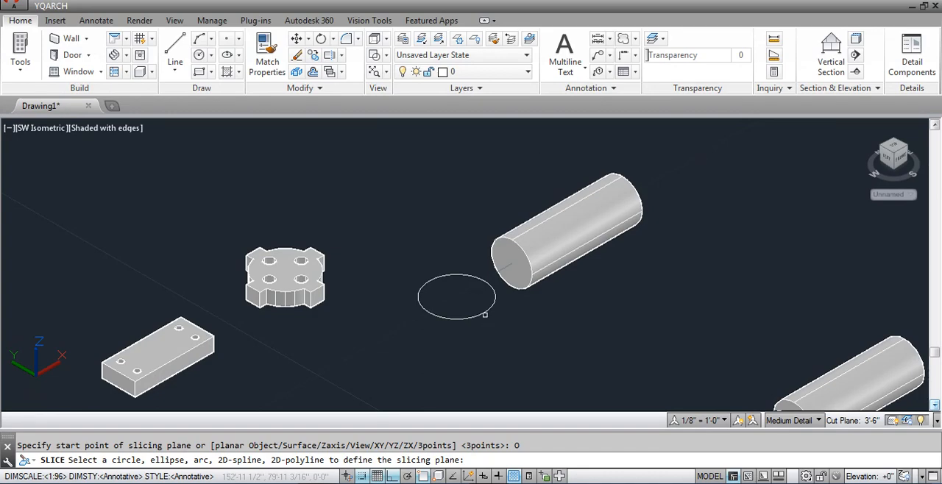
{"action": "left_click", "coordinate": [485, 312]}
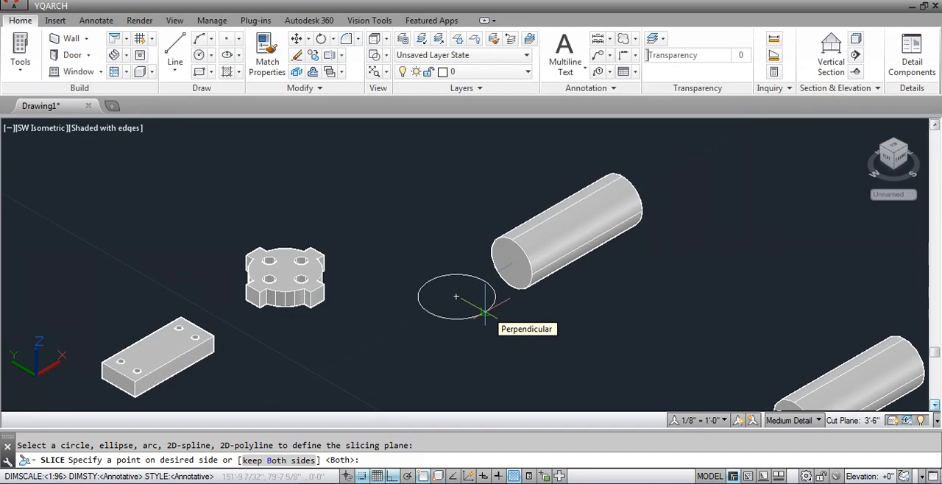
{"action": "key", "text": "Return"}
Move the upper half of the sliced cylinder about 11 inches along the positive Y axis, away from the lower half.
{"action": "left_click", "coordinate": [547, 237]}
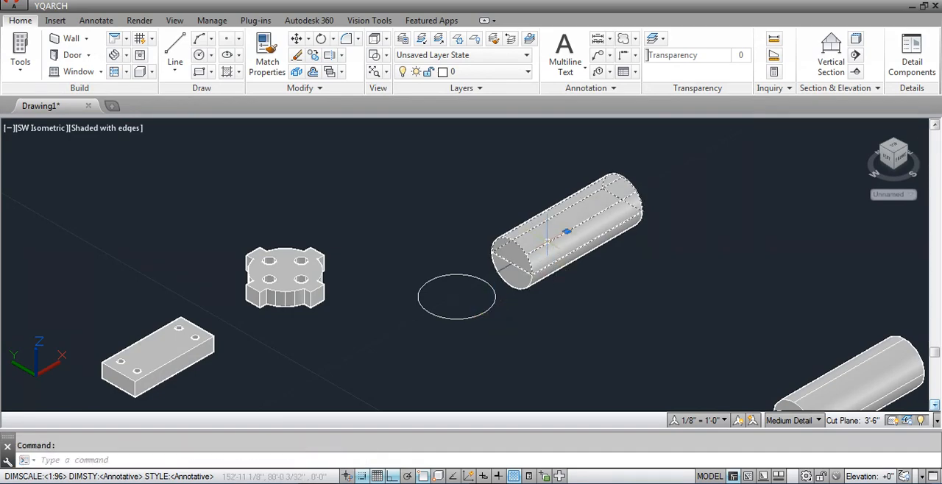
{"action": "type", "text": "m"}
{"action": "key", "text": "Return"}
{"action": "left_click", "coordinate": [696, 384]}
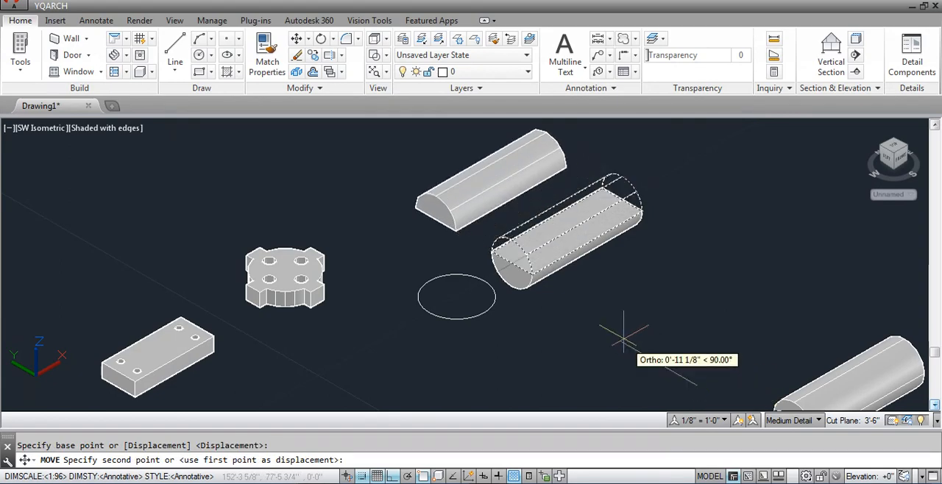
{"action": "left_click", "coordinate": [623, 337]}
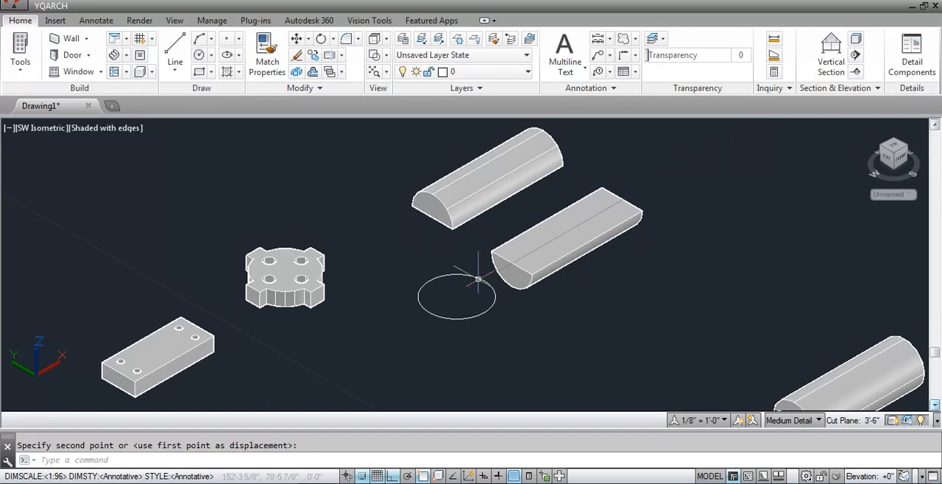
{"action": "scroll", "coordinate": [471, 267], "scroll_direction": "down", "scroll_amount": 4}
{"action": "scroll", "coordinate": [489, 290], "scroll_direction": "up", "scroll_amount": 2}
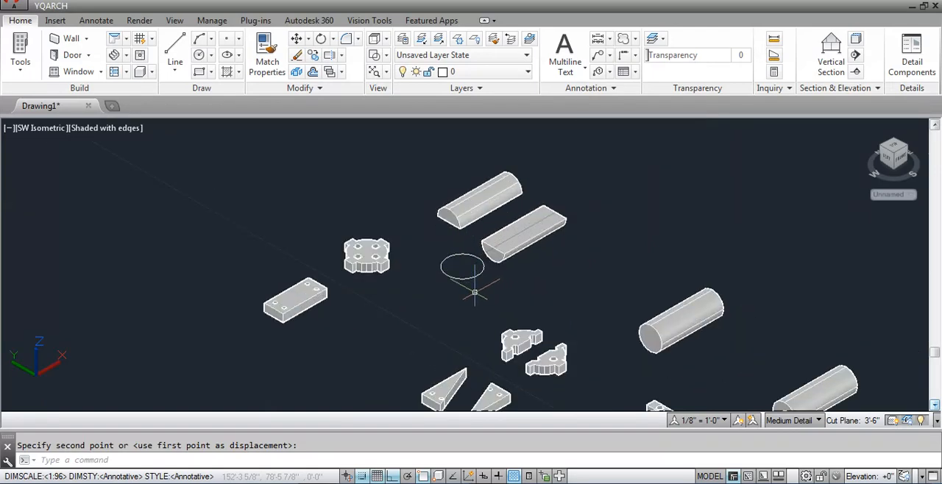
{"action": "scroll", "coordinate": [471, 288], "scroll_direction": "down", "scroll_amount": 4}
{"action": "scroll", "coordinate": [582, 404], "scroll_direction": "up", "scroll_amount": 3}
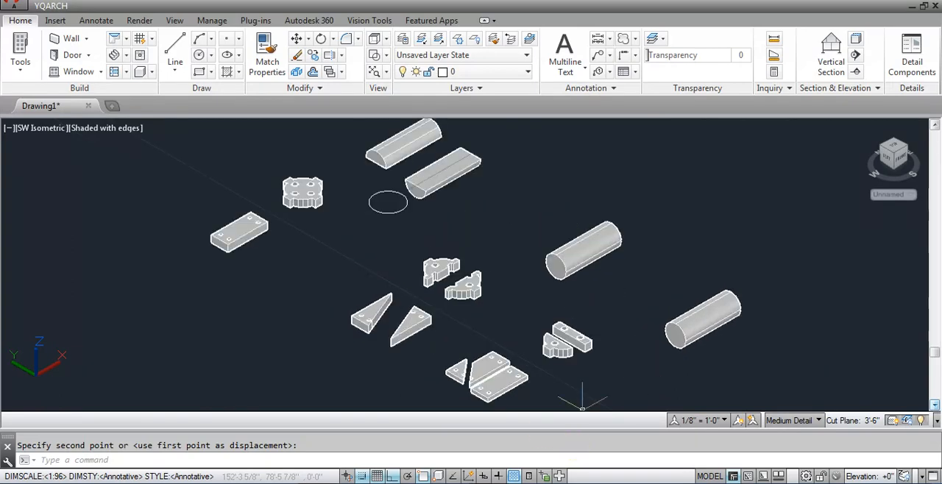
{"action": "scroll", "coordinate": [391, 331], "scroll_direction": "up", "scroll_amount": 2}
{"action": "scroll", "coordinate": [456, 335], "scroll_direction": "down", "scroll_amount": 2}
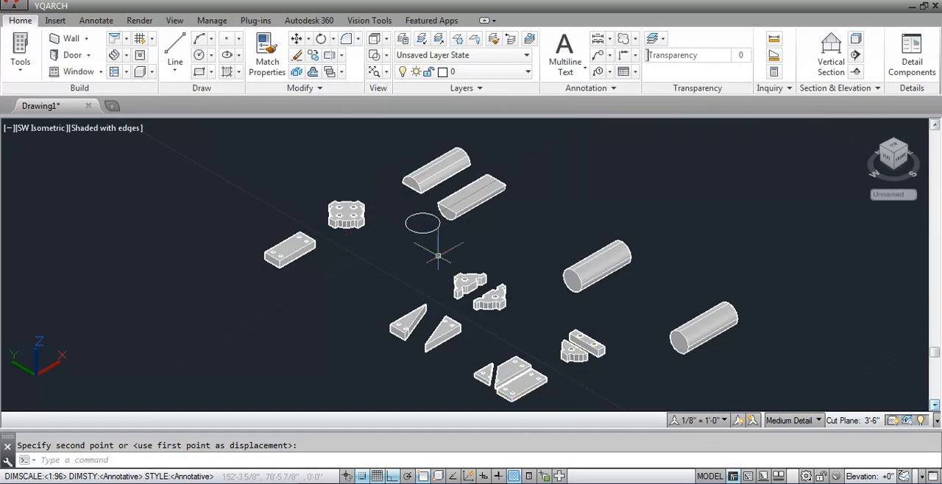
Slice the uncut rear block with a Zaxis plane near its front top corner, normal along the long edge, keeping only the main body.
{"action": "scroll", "coordinate": [386, 123], "scroll_direction": "up", "scroll_amount": 2}
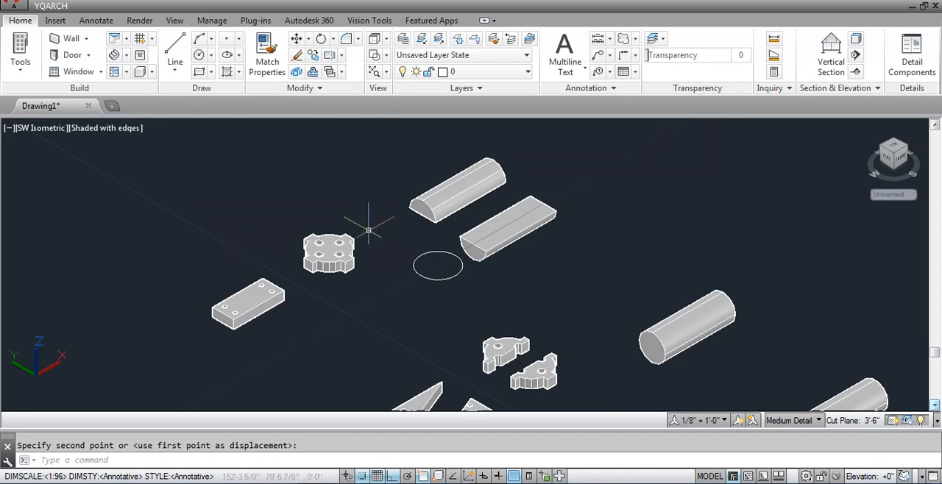
{"action": "type", "text": "CE"}
{"action": "key", "text": "Return"}
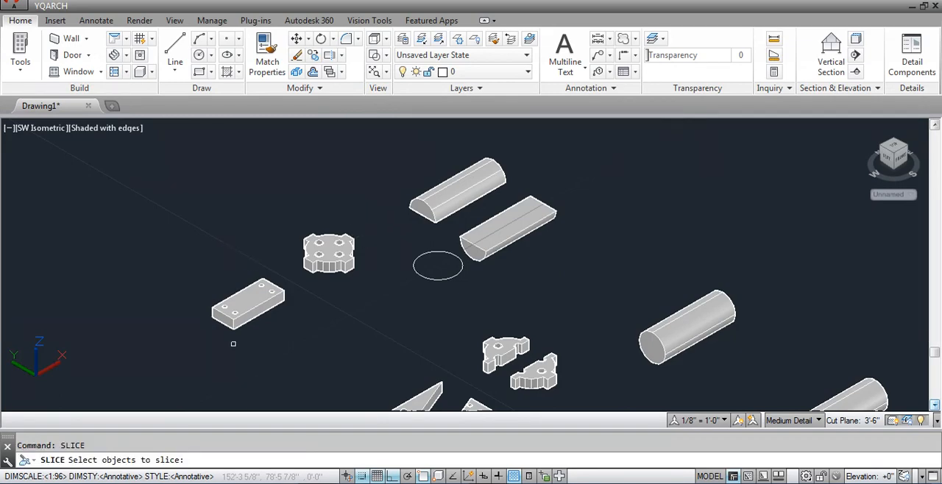
{"action": "left_click", "coordinate": [245, 306]}
{"action": "key", "text": "Return"}
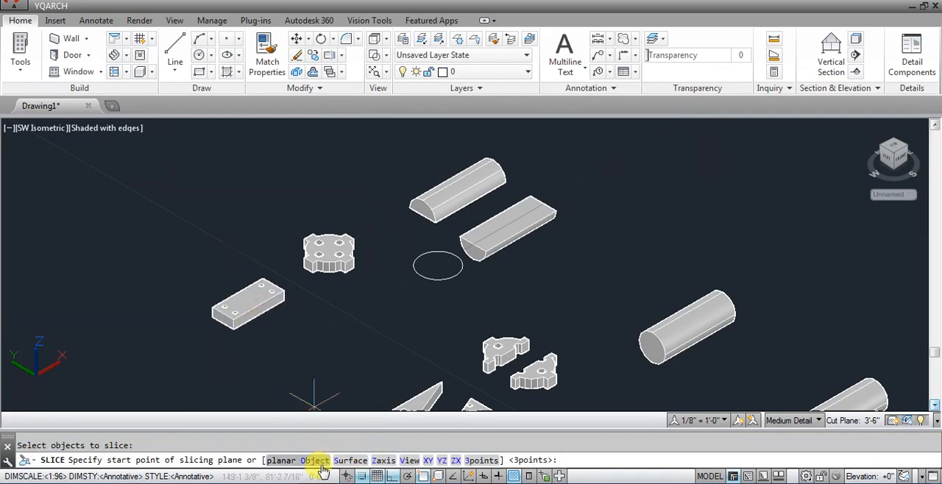
{"action": "left_click", "coordinate": [381, 461]}
{"action": "scroll", "coordinate": [269, 321], "scroll_direction": "up", "scroll_amount": 3}
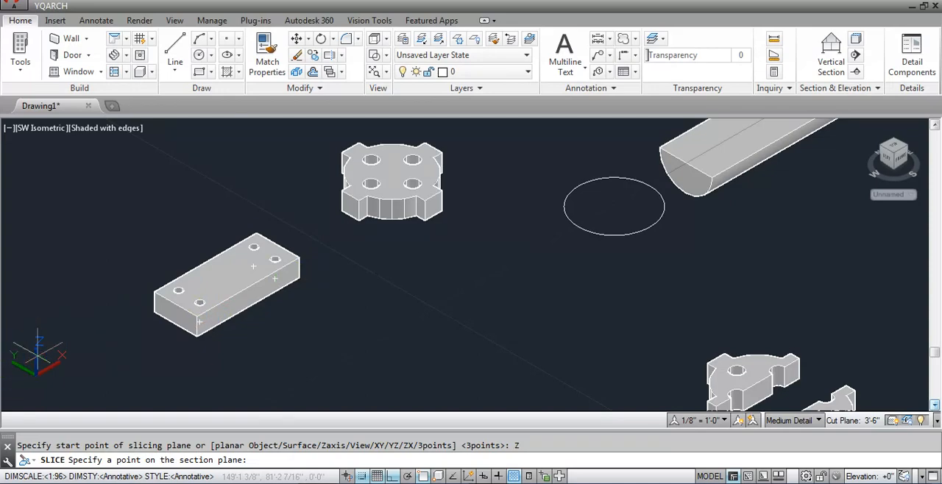
{"action": "scroll", "coordinate": [41, 345], "scroll_direction": "up", "scroll_amount": 2}
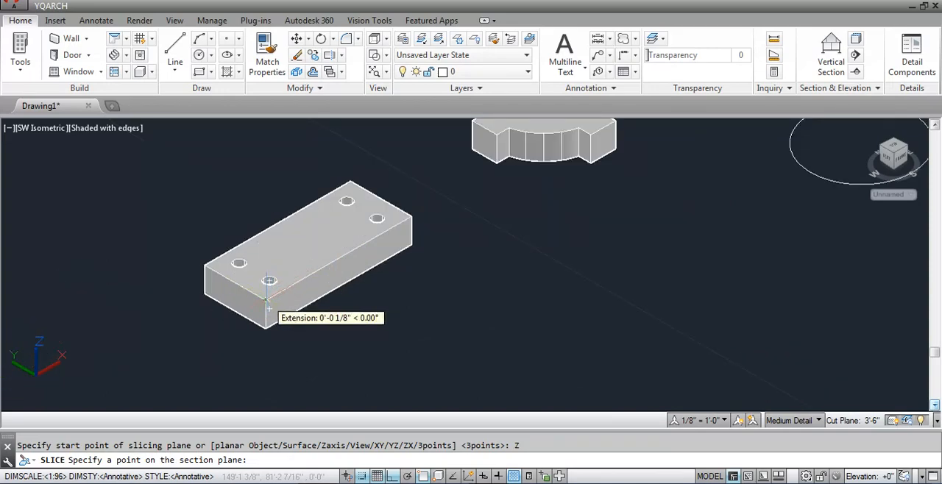
{"action": "left_click", "coordinate": [266, 300]}
{"action": "left_click", "coordinate": [332, 258]}
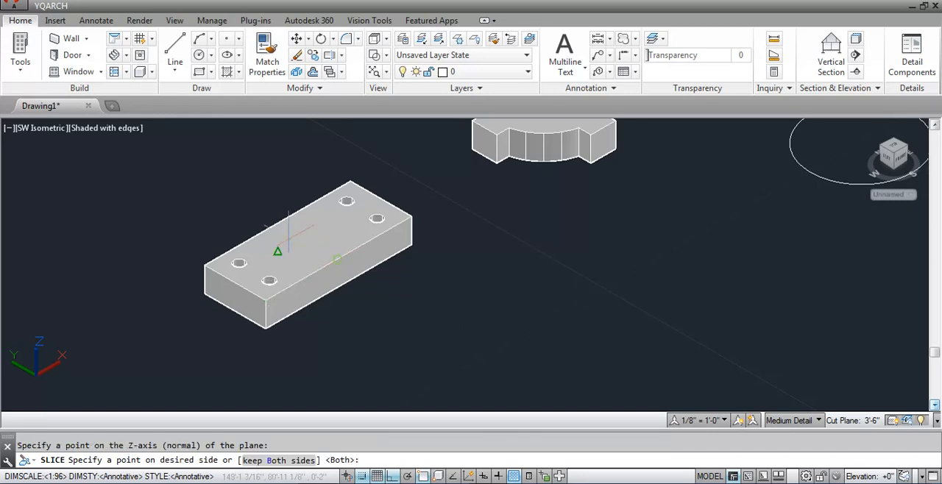
{"action": "left_click", "coordinate": [278, 222]}
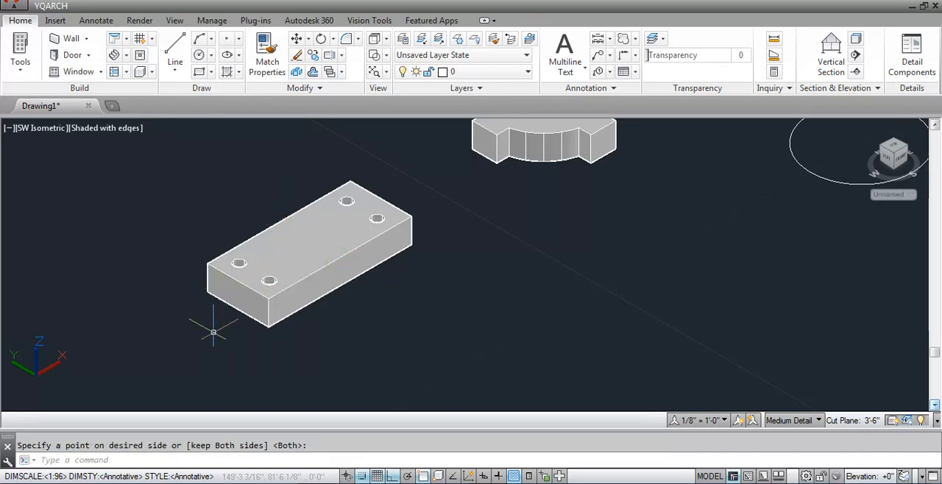
Try to slice the same block with a Zaxis plane through its near long top edge, with the normal toward the opposite long edge.
{"action": "key", "text": "Return"}
{"action": "left_click", "coordinate": [279, 294]}
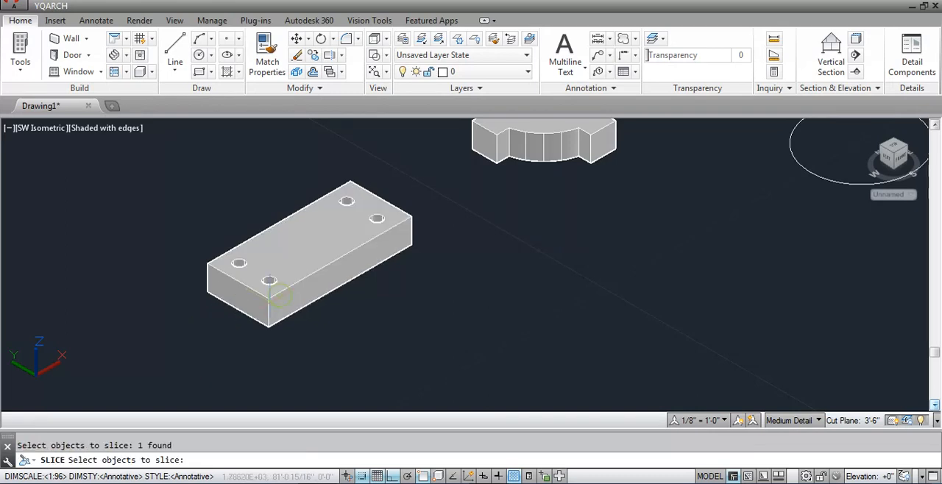
{"action": "key", "text": "Return"}
{"action": "type", "text": "Z"}
{"action": "key", "text": "Return"}
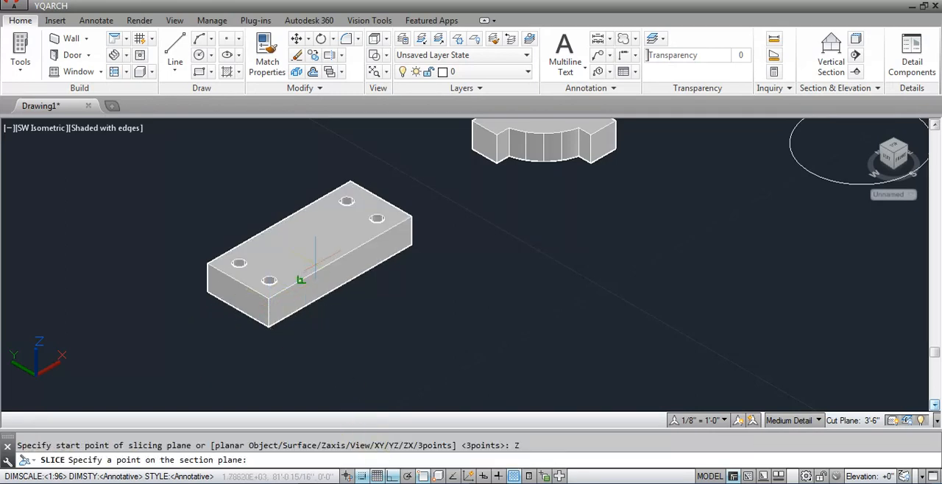
{"action": "left_click", "coordinate": [301, 280]}
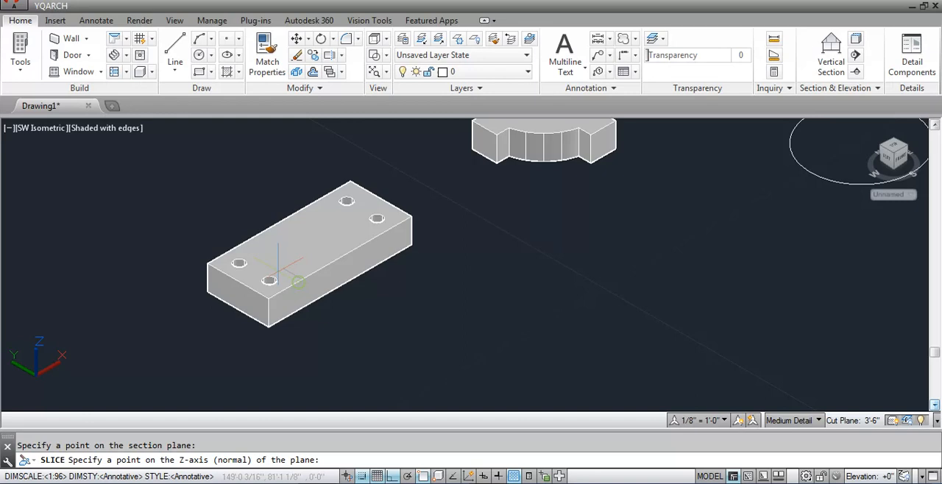
{"action": "left_click", "coordinate": [240, 244]}
{"action": "left_click", "coordinate": [269, 299]}
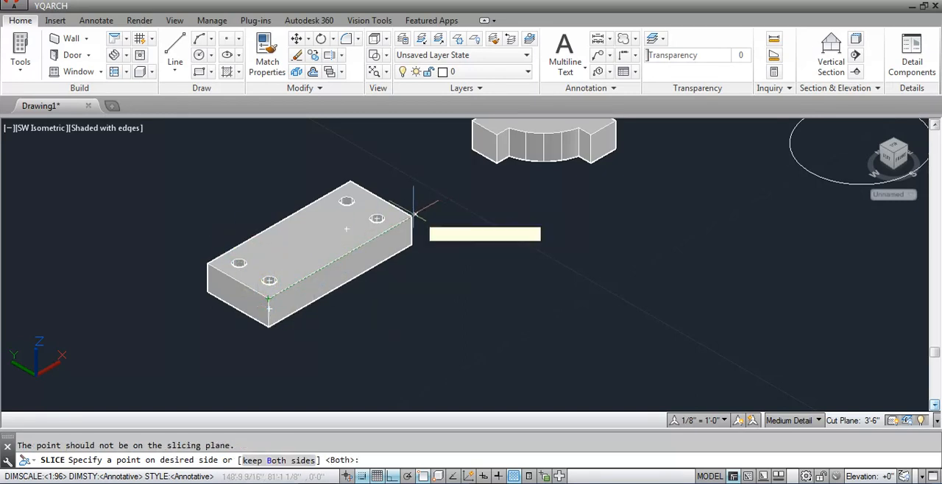
{"action": "key", "text": "Escape"}
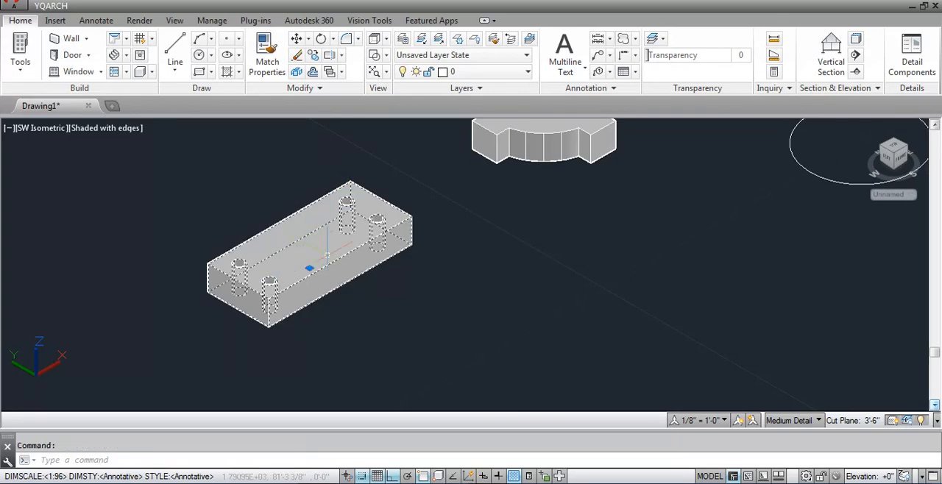
Draw a wavy four-point spline in front of the two diagonally cut wedges.
{"action": "scroll", "coordinate": [328, 255], "scroll_direction": "down", "scroll_amount": 4}
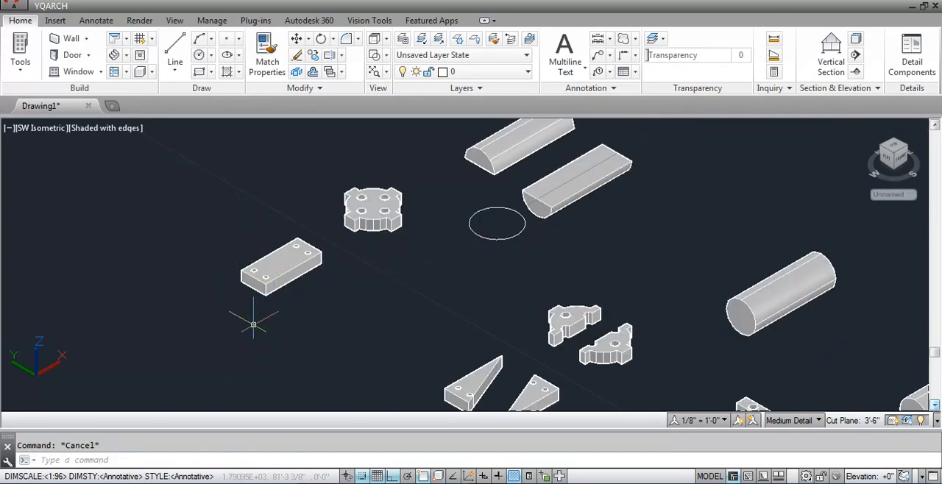
{"action": "scroll", "coordinate": [255, 322], "scroll_direction": "down", "scroll_amount": 3}
{"action": "scroll", "coordinate": [373, 379], "scroll_direction": "up", "scroll_amount": 4}
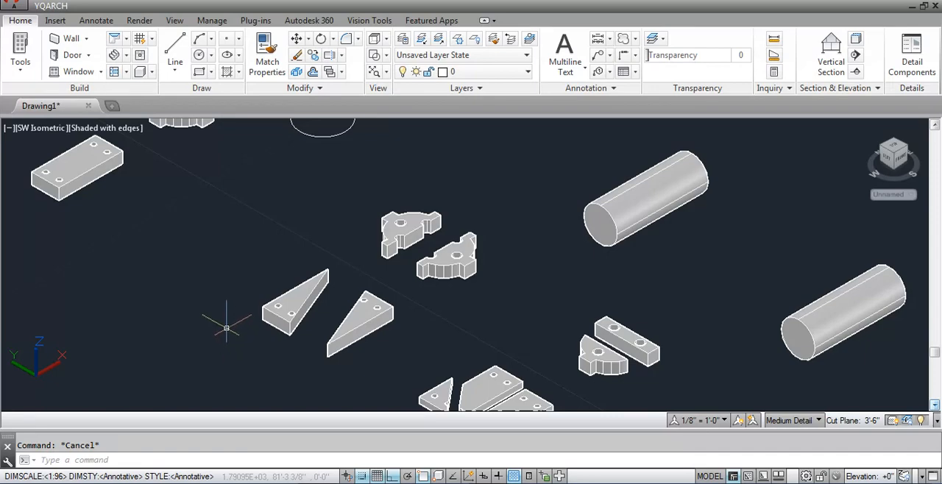
{"action": "type", "text": "spl"}
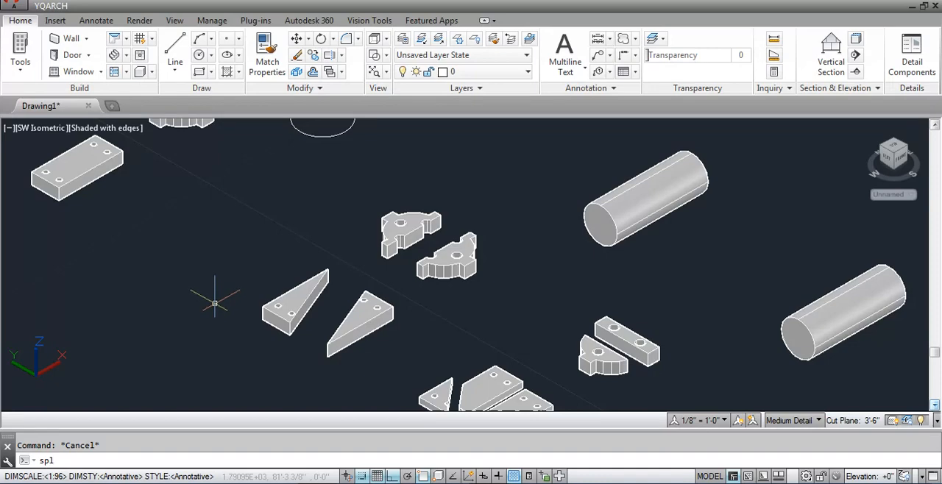
{"action": "key", "text": "Return"}
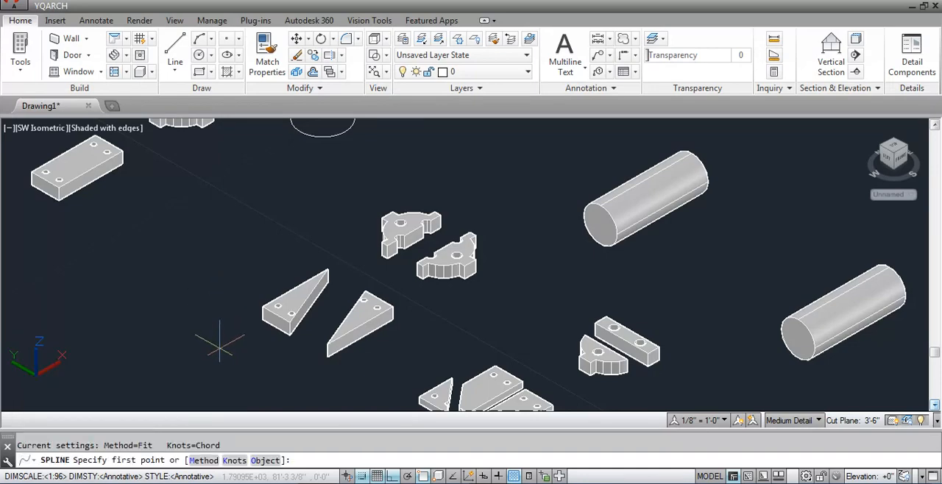
{"action": "left_click", "coordinate": [220, 349]}
{"action": "left_click", "coordinate": [263, 324]}
{"action": "left_click", "coordinate": [367, 368]}
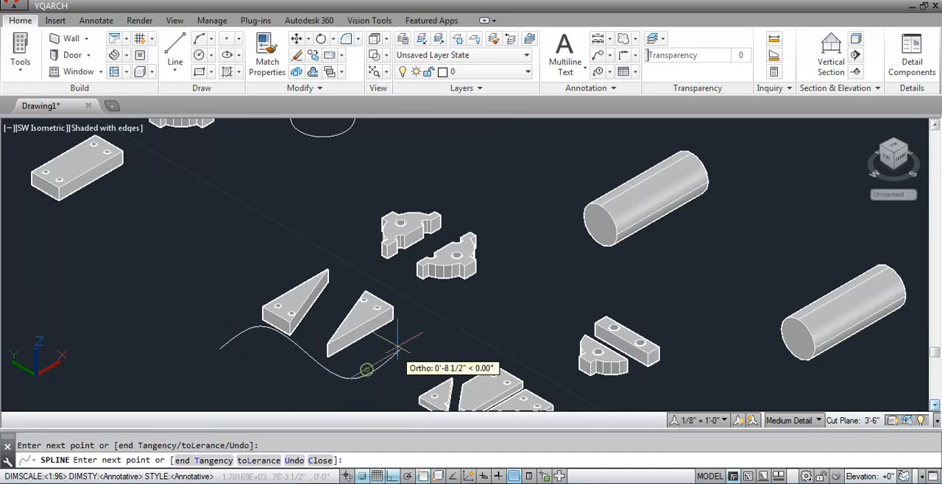
{"action": "left_click", "coordinate": [421, 331]}
{"action": "key", "text": "Return"}
Move the spline along the positive X axis so that it runs across the two diagonal wedges.
{"action": "left_click", "coordinate": [382, 372]}
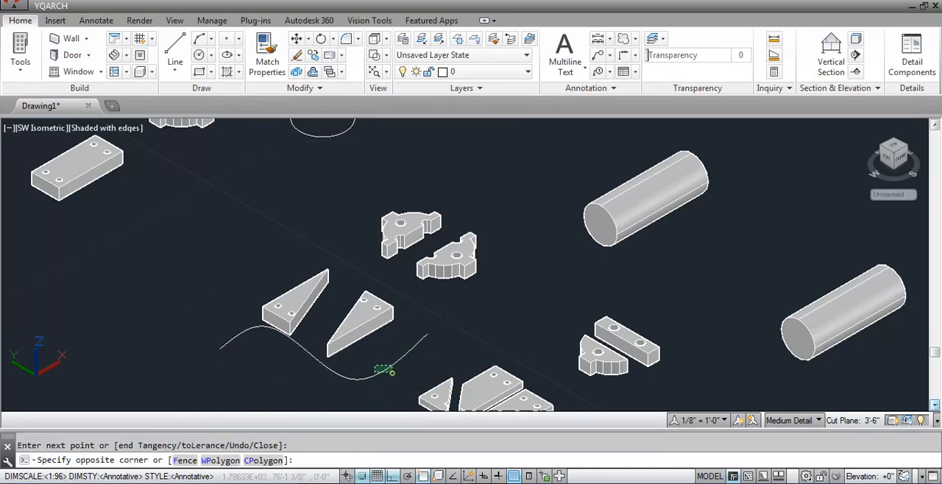
{"action": "left_click", "coordinate": [365, 355]}
{"action": "type", "text": "m"}
{"action": "key", "text": "Return"}
{"action": "left_click", "coordinate": [470, 355]}
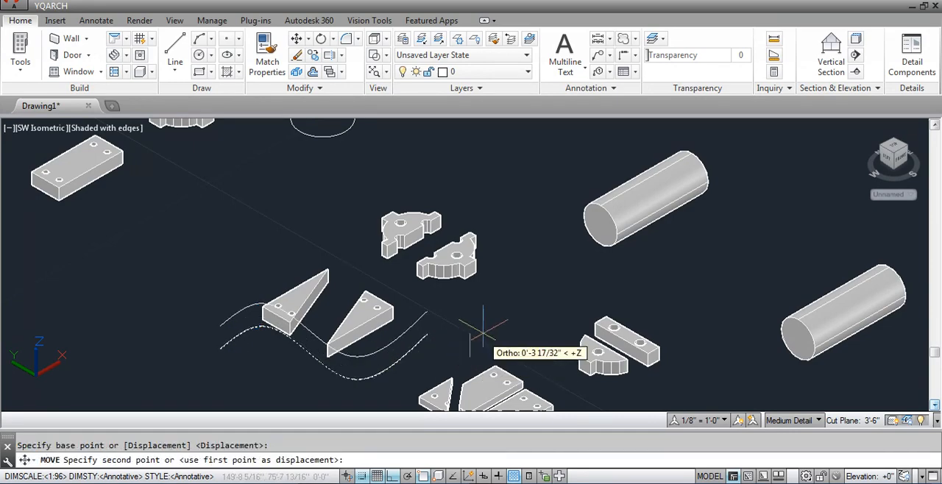
{"action": "left_click", "coordinate": [450, 333]}
{"action": "scroll", "coordinate": [450, 334], "scroll_direction": "down", "scroll_amount": 4}
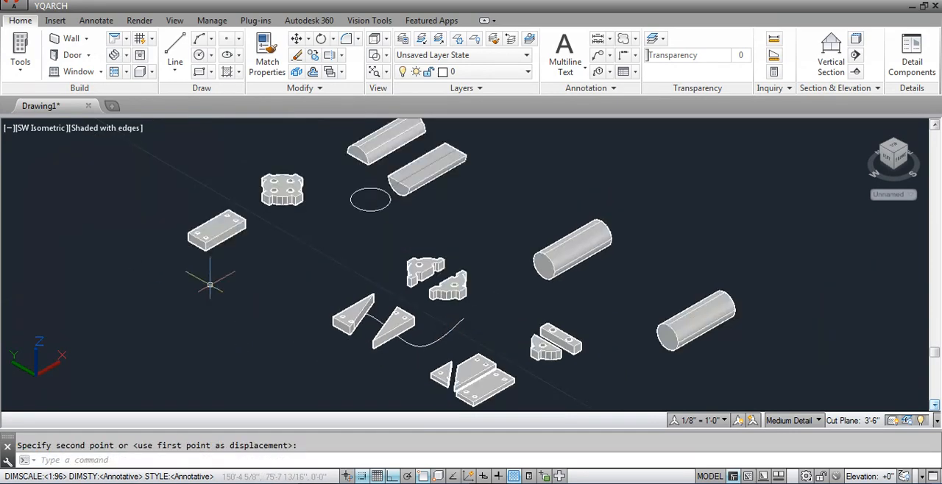
Move the wavy spline along the positive Y axis so that it crosses the uncut rear block.
{"action": "scroll", "coordinate": [336, 332], "scroll_direction": "up", "scroll_amount": 3}
{"action": "left_click", "coordinate": [459, 356]}
{"action": "left_click", "coordinate": [450, 349]}
{"action": "type", "text": "m"}
{"action": "key", "text": "Return"}
{"action": "left_click", "coordinate": [390, 375]}
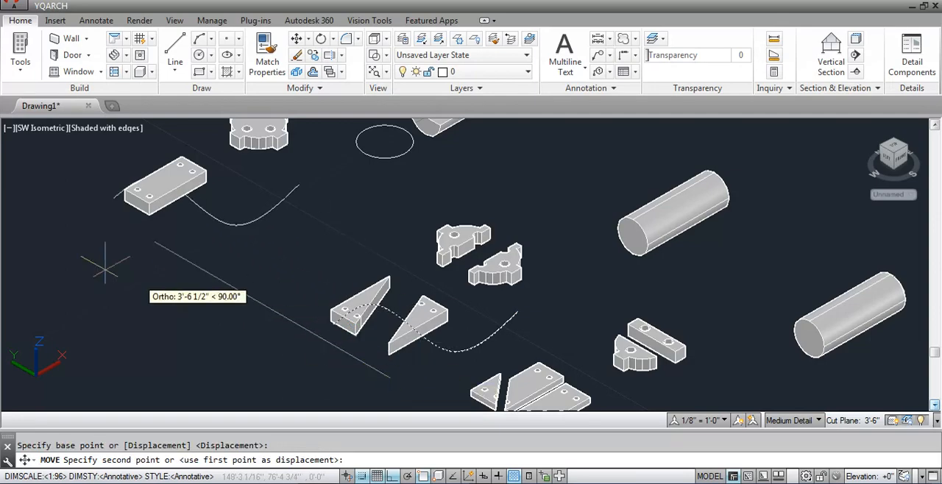
{"action": "scroll", "coordinate": [81, 266], "scroll_direction": "down", "scroll_amount": 4}
{"action": "scroll", "coordinate": [239, 237], "scroll_direction": "up", "scroll_amount": 4}
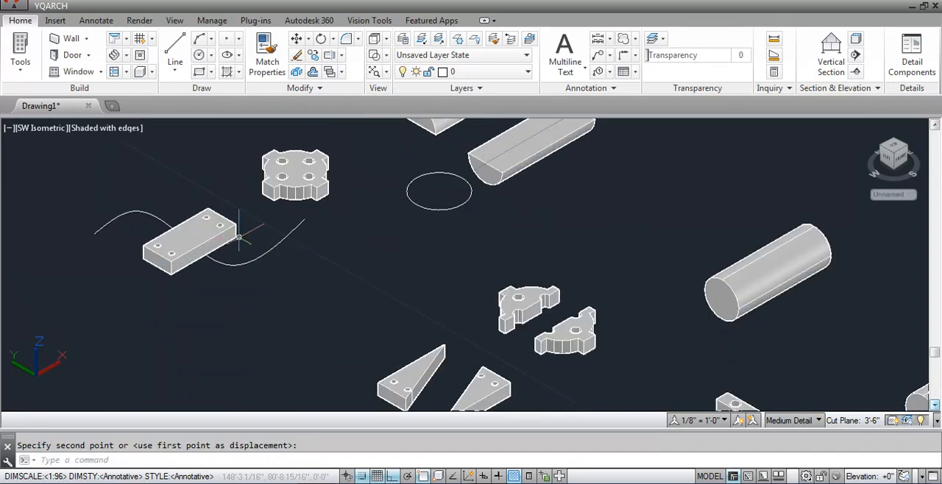
Try to rotate the wavy spline about a point in front of the rear block.
{"action": "scroll", "coordinate": [131, 251], "scroll_direction": "up", "scroll_amount": 2}
{"action": "left_click", "coordinate": [269, 275]}
{"action": "left_click", "coordinate": [272, 272]}
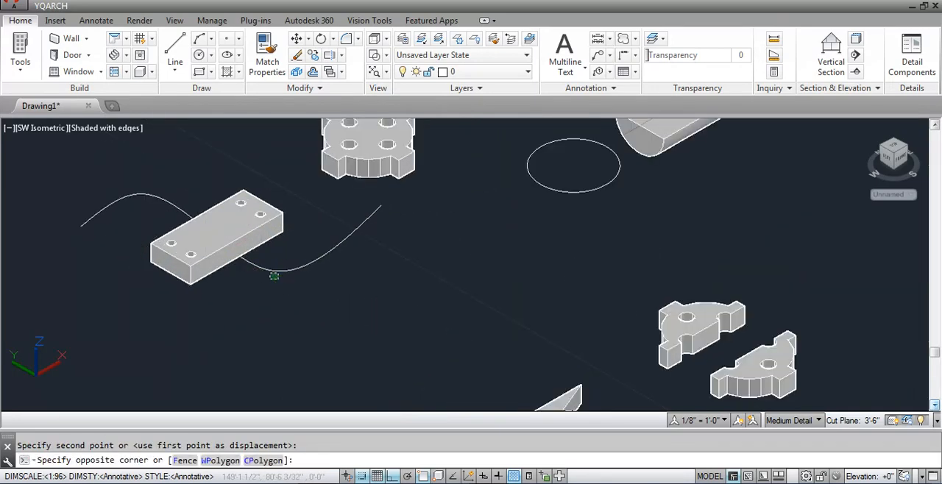
{"action": "left_click", "coordinate": [269, 291]}
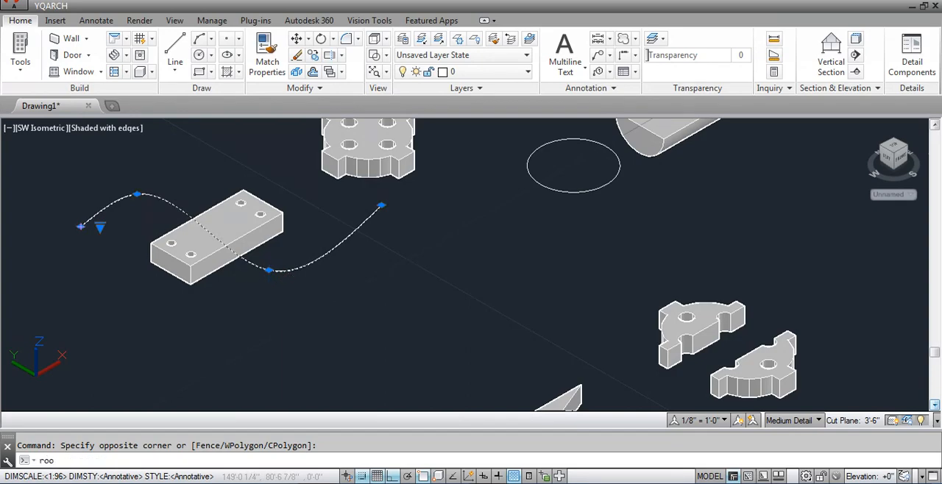
{"action": "key", "text": "Return"}
{"action": "left_click", "coordinate": [250, 307]}
{"action": "left_click", "coordinate": [326, 311]}
{"action": "type", "text": "r"}
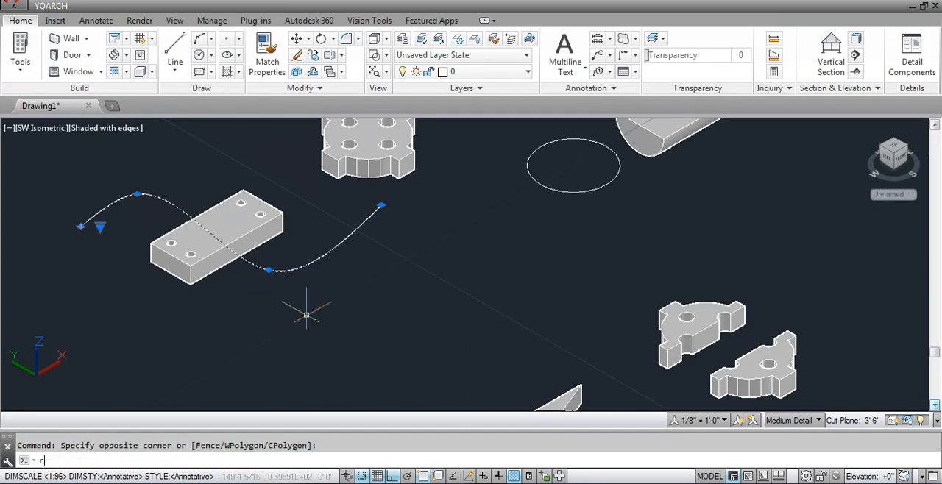
{"action": "type", "text": "o"}
{"action": "key", "text": "Return"}
{"action": "left_click", "coordinate": [241, 303]}
{"action": "left_click", "coordinate": [340, 273]}
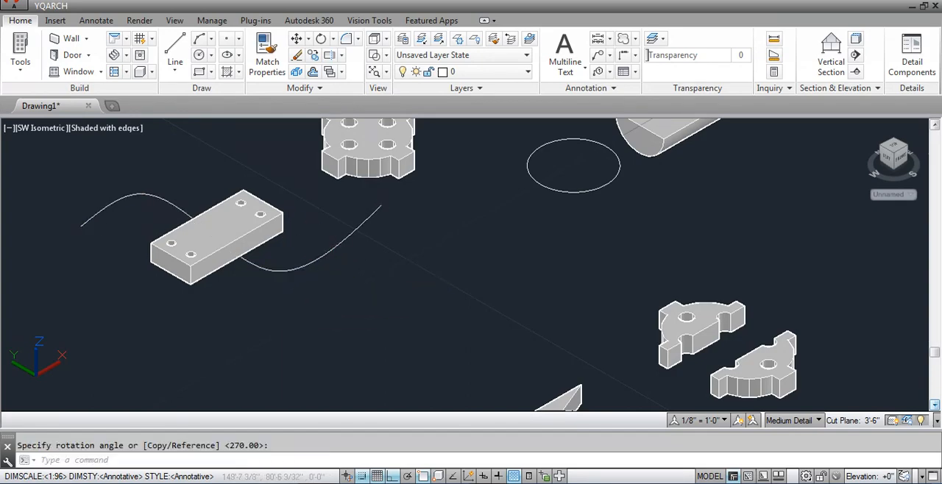
Reorient the spline and the rear block with Rotate and Move so that the spline runs lengthwise through the block.
{"action": "left_click", "coordinate": [317, 260]}
{"action": "left_click", "coordinate": [286, 286]}
{"action": "type", "text": "ro"}
{"action": "key", "text": "Return"}
{"action": "left_click", "coordinate": [303, 305]}
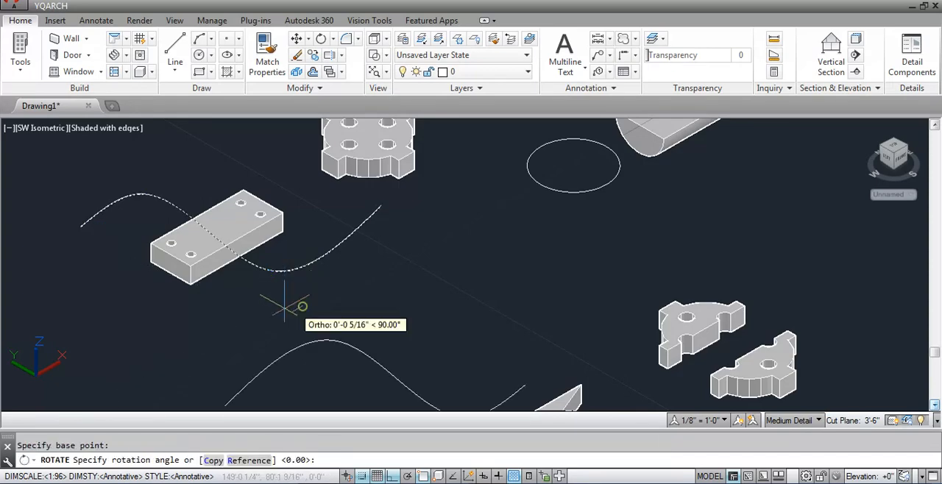
{"action": "left_click", "coordinate": [250, 340]}
{"action": "scroll", "coordinate": [350, 301], "scroll_direction": "down", "scroll_amount": 2}
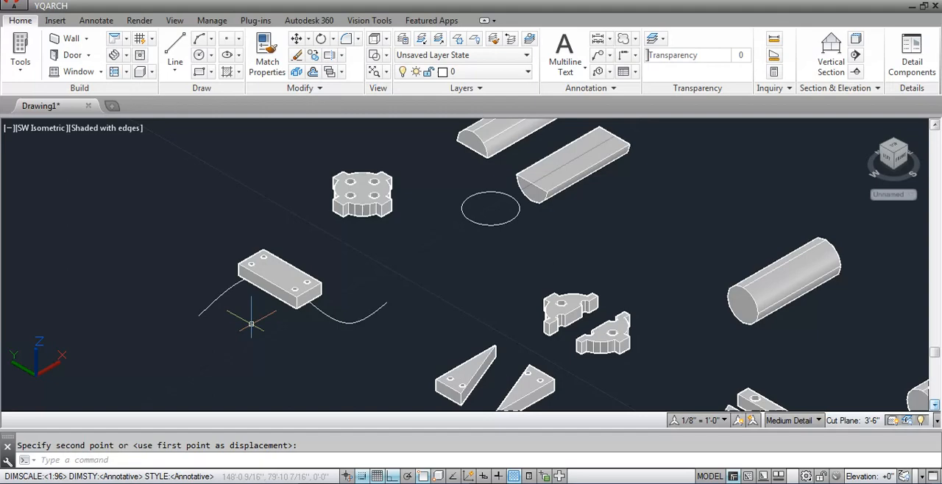
{"action": "scroll", "coordinate": [243, 278], "scroll_direction": "up", "scroll_amount": 2}
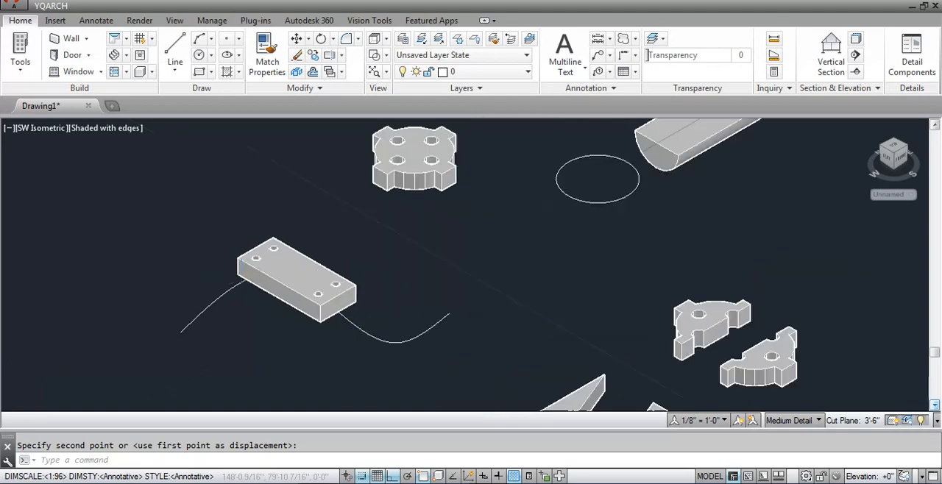
Extrude the wavy spline upward into a curved surface that rises well above the block's top face.
{"action": "type", "text": "ext"}
{"action": "key", "text": "Return"}
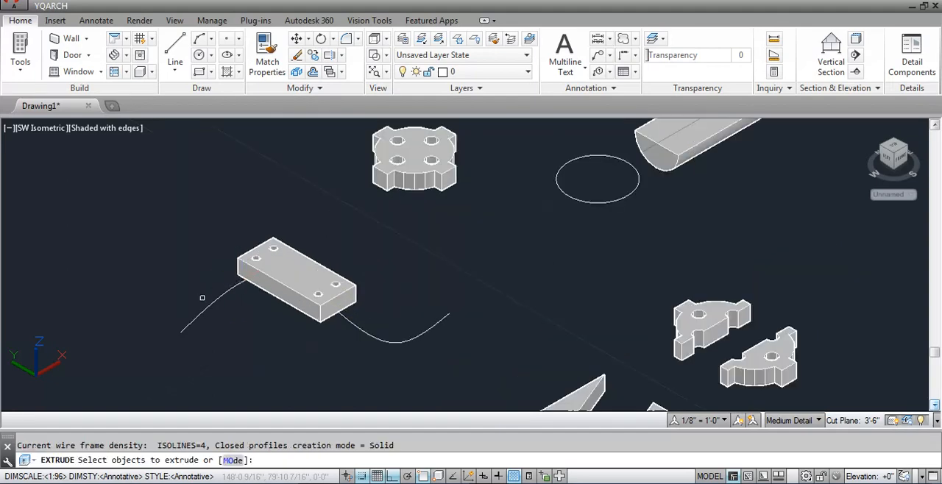
{"action": "left_click", "coordinate": [217, 300]}
{"action": "key", "text": "Return"}
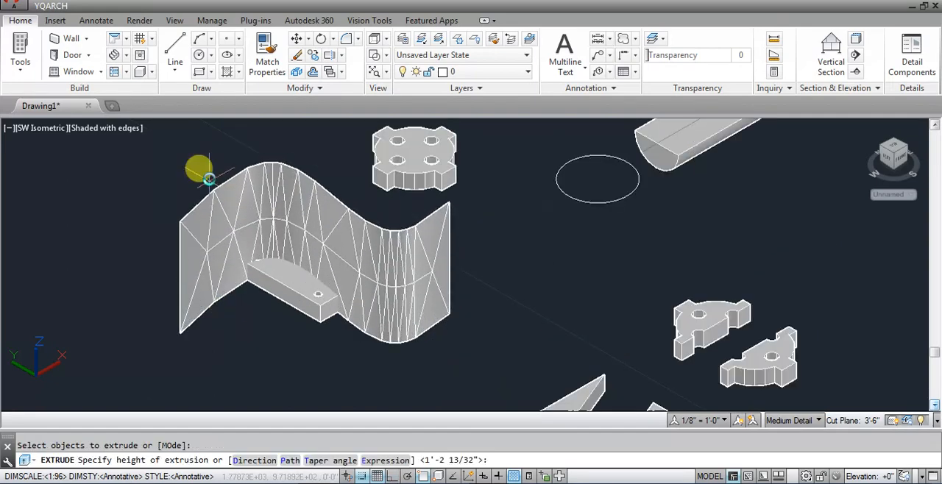
{"action": "left_click", "coordinate": [208, 171]}
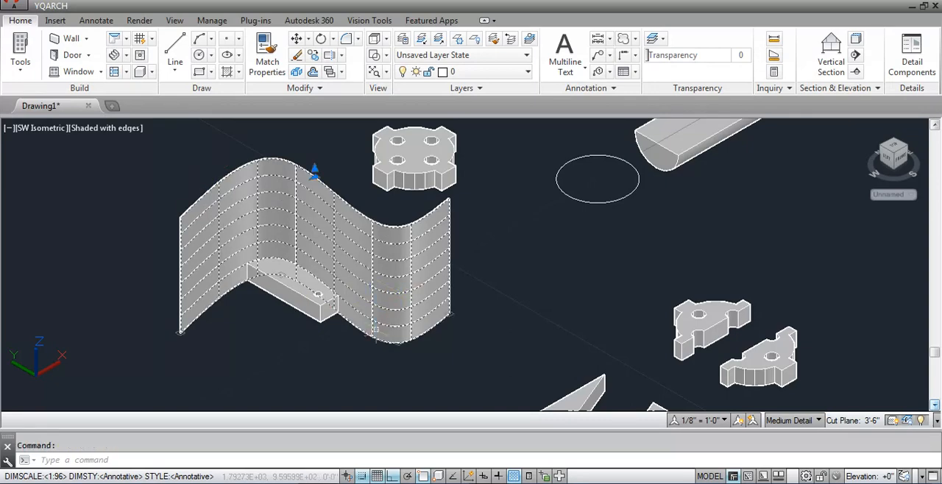
Move the curved surface about 2 1/2" down the Z axis to below the block's underside, accepting the loss of surface associativity.
{"action": "type", "text": "m"}
{"action": "key", "text": "Return"}
{"action": "left_click", "coordinate": [542, 312]}
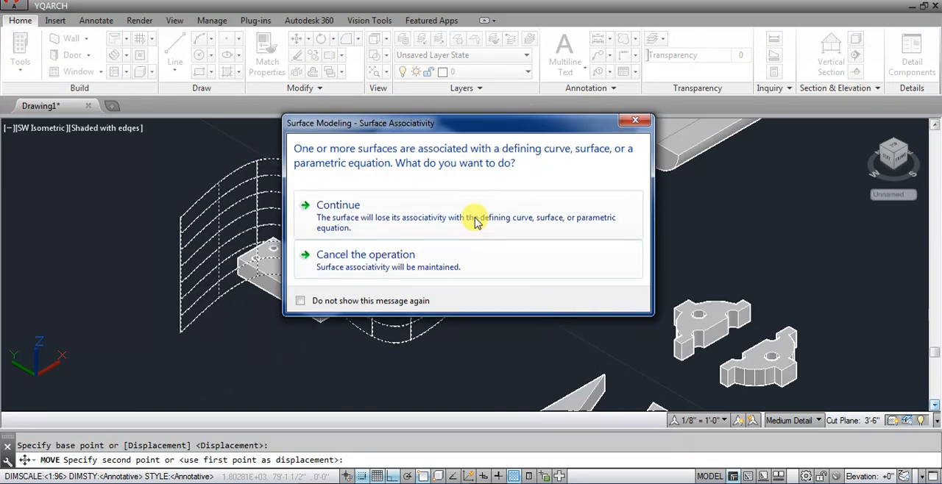
{"action": "left_click", "coordinate": [475, 221]}
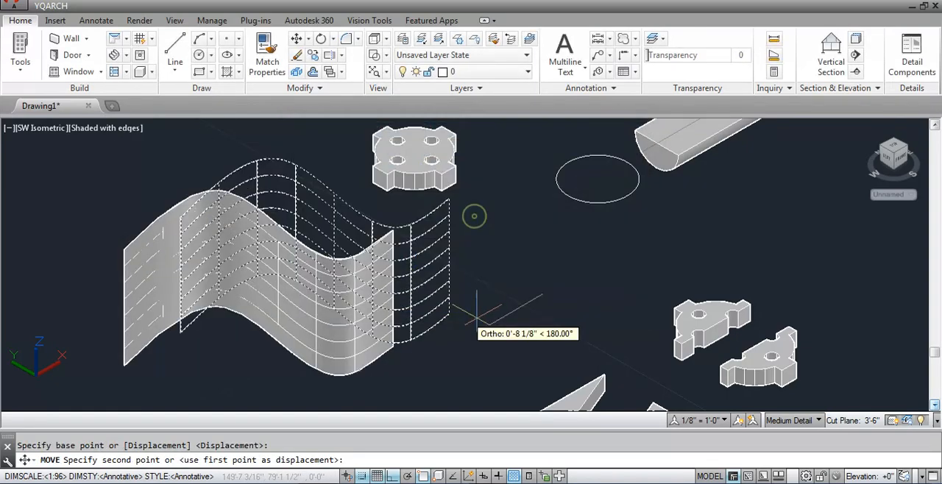
{"action": "left_click", "coordinate": [545, 309]}
Slice the rear block with the Surface option, using the wavy surface as the cutter and keeping both sides.
{"action": "scroll", "coordinate": [232, 238], "scroll_direction": "up", "scroll_amount": 2}
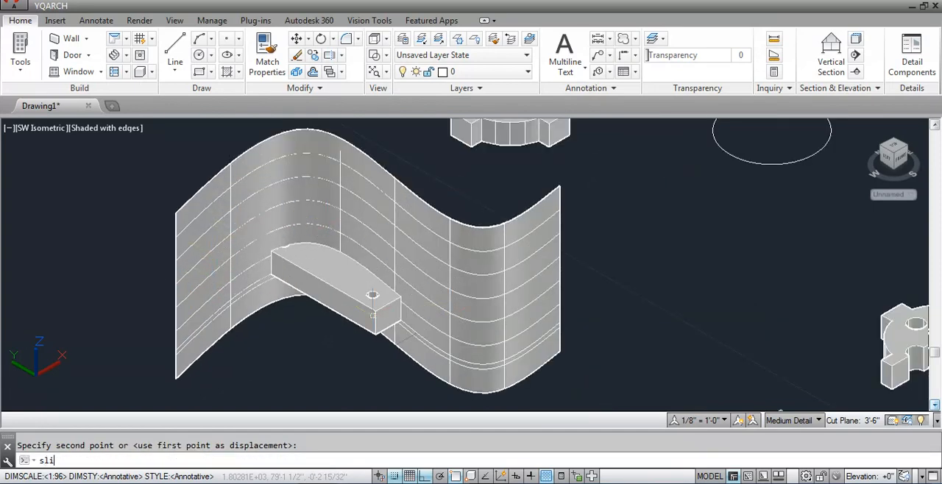
{"action": "type", "text": "sli"}
{"action": "key", "text": "Return"}
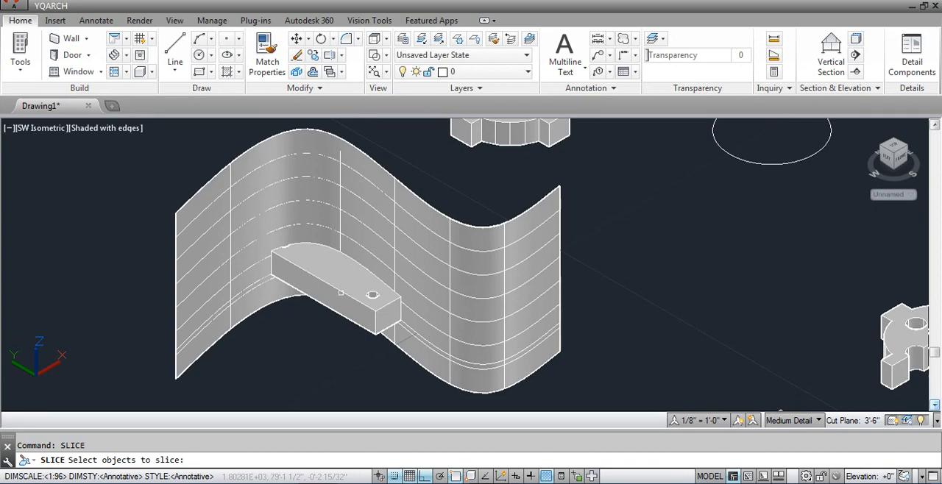
{"action": "left_click", "coordinate": [341, 293]}
{"action": "key", "text": "Return"}
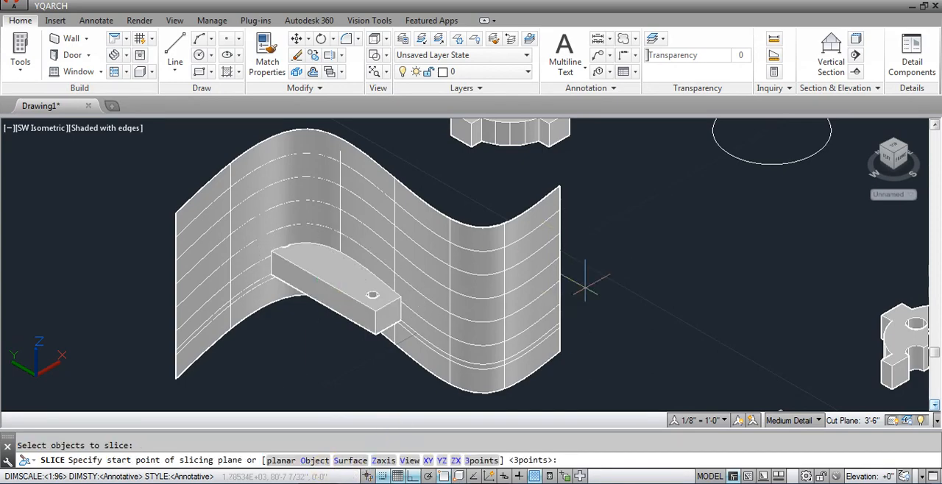
{"action": "left_click", "coordinate": [350, 461]}
{"action": "left_click", "coordinate": [519, 302]}
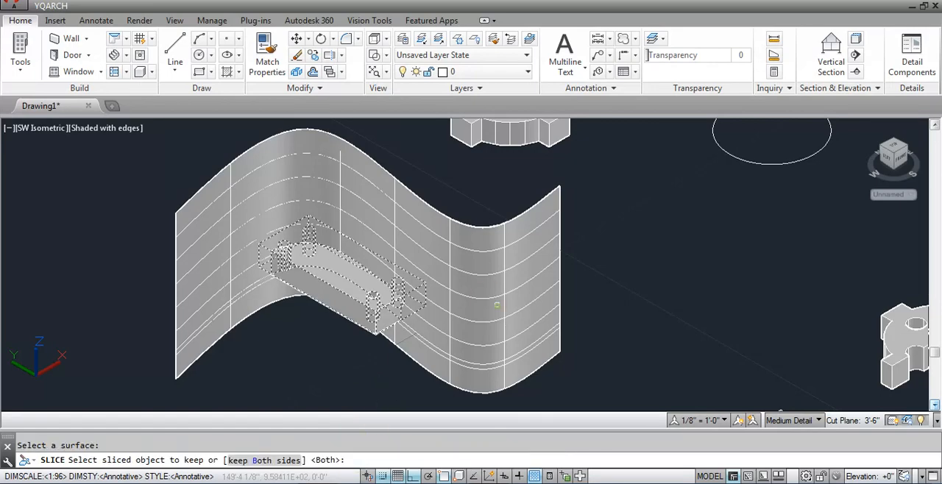
{"action": "key", "text": "Return"}
Move the front piece of the curve-cut block about 6" along the negative X axis, away from the surface.
{"action": "left_click", "coordinate": [358, 305]}
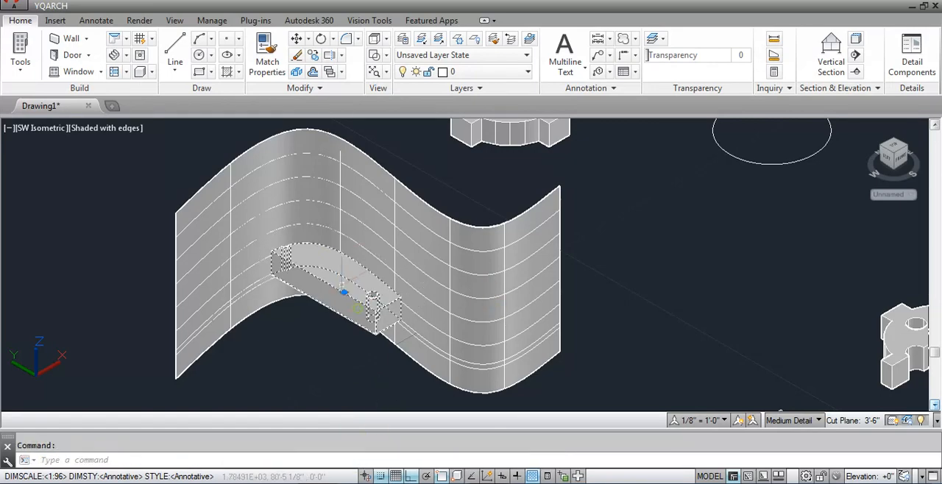
{"action": "scroll", "coordinate": [345, 279], "scroll_direction": "down", "scroll_amount": 2}
{"action": "type", "text": "m"}
{"action": "key", "text": "Return"}
{"action": "left_click", "coordinate": [357, 343]}
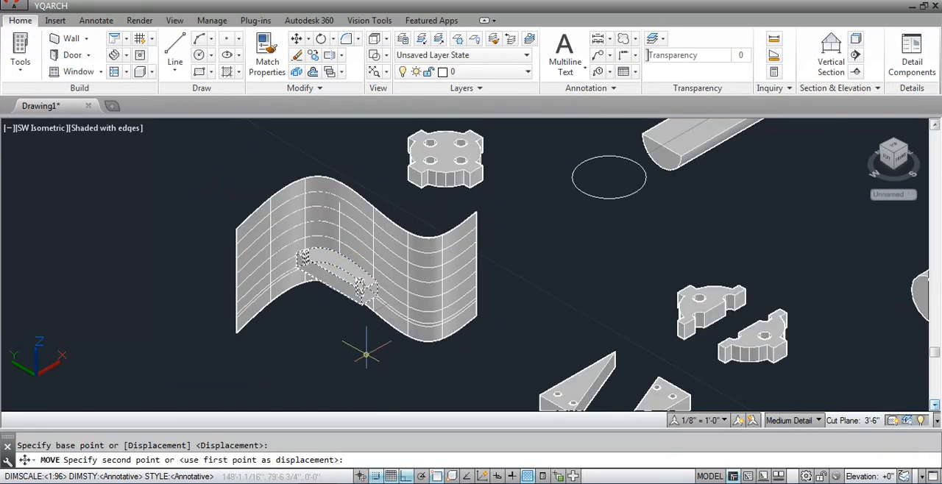
{"action": "left_click", "coordinate": [326, 374]}
Move the wavy surface and its spline together along the positive Y axis, clear of the two curve-cut pieces.
{"action": "left_click", "coordinate": [470, 325]}
{"action": "left_click", "coordinate": [315, 280]}
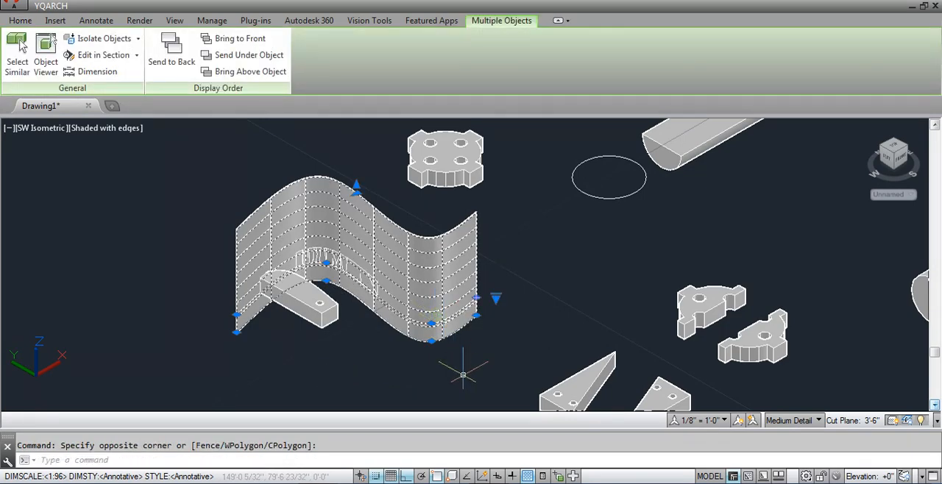
{"action": "type", "text": "m"}
{"action": "key", "text": "Return"}
{"action": "left_click", "coordinate": [470, 398]}
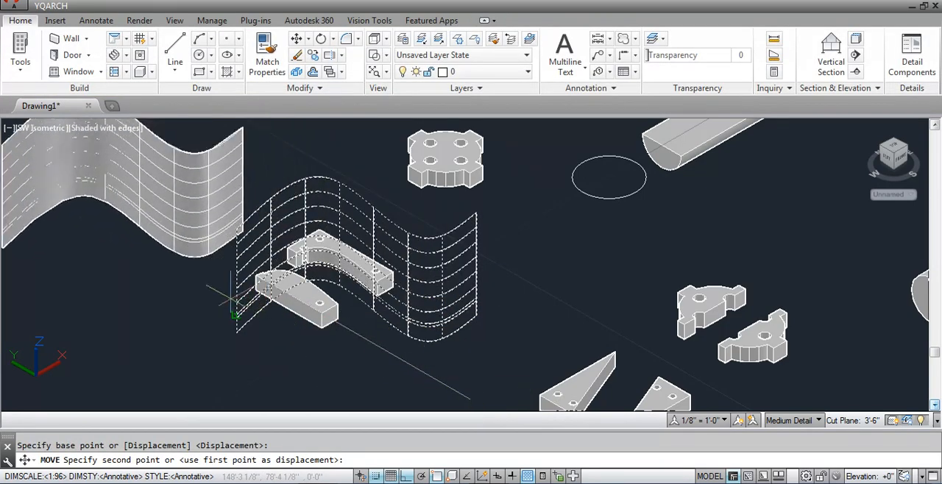
{"action": "left_click", "coordinate": [251, 274]}
{"action": "scroll", "coordinate": [216, 299], "scroll_direction": "down", "scroll_amount": 5}
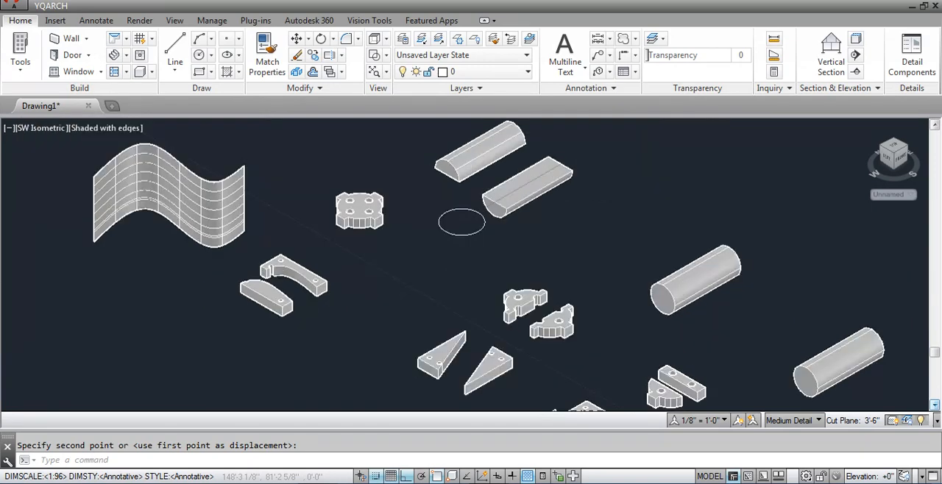
Start another Slice on the middle piece of the block that is already cut into three parts.
{"action": "scroll", "coordinate": [451, 362], "scroll_direction": "up", "scroll_amount": 2}
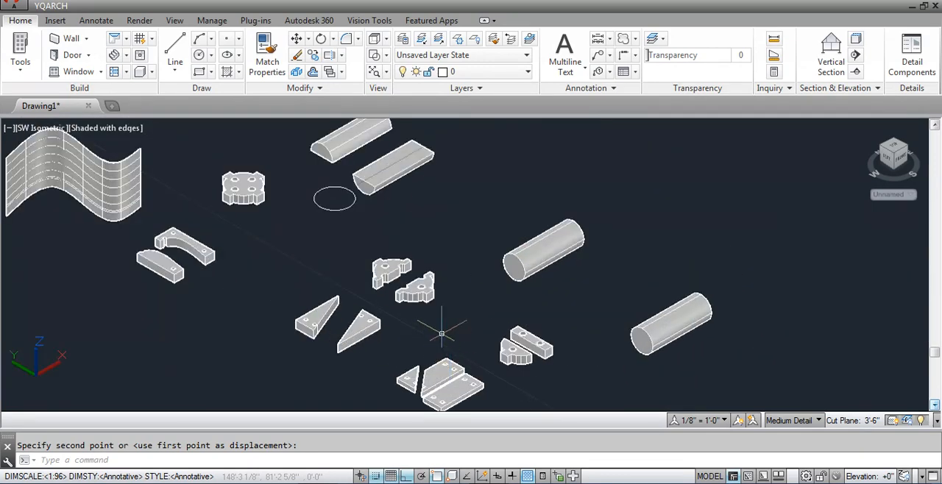
{"action": "key", "text": "Return"}
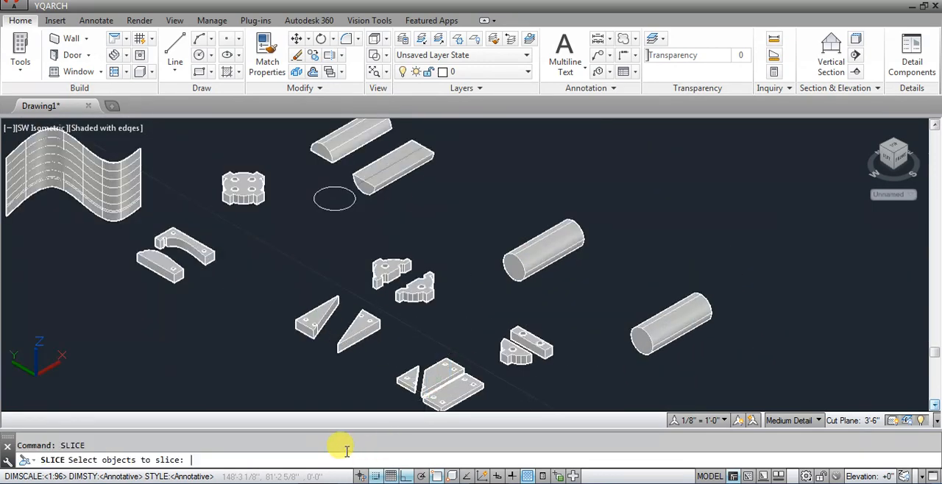
{"action": "left_click", "coordinate": [438, 372]}
{"action": "key", "text": "Return"}
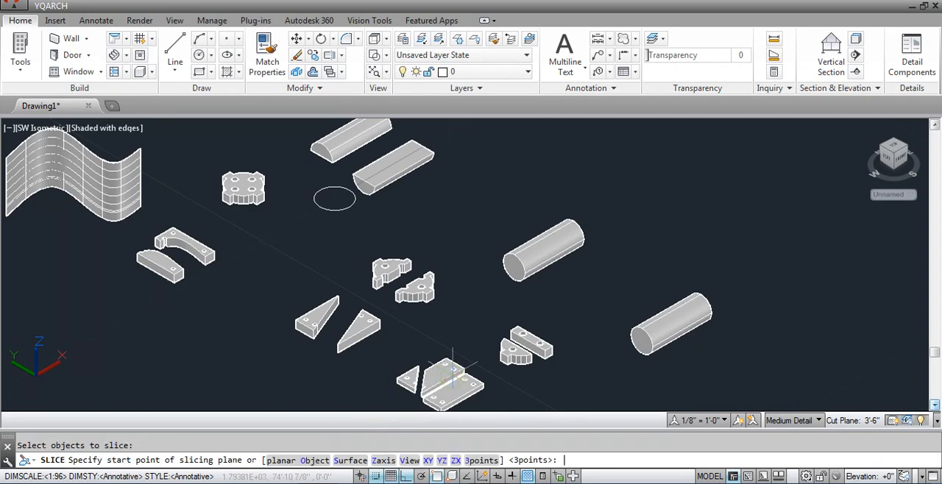